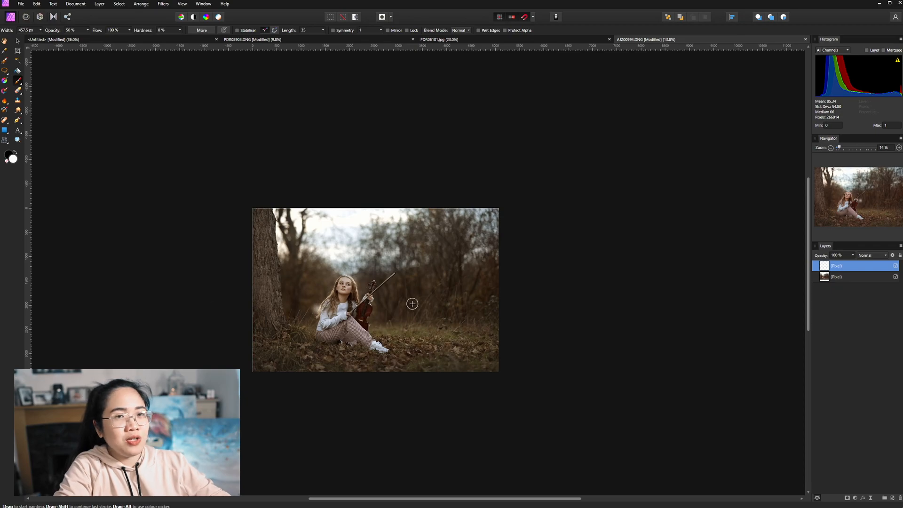
Paint white fog across the lower half of the photo on the empty top layer with a soft, 50% opacity brush about 3160 px wide
scroll(386, 303, up, 4)
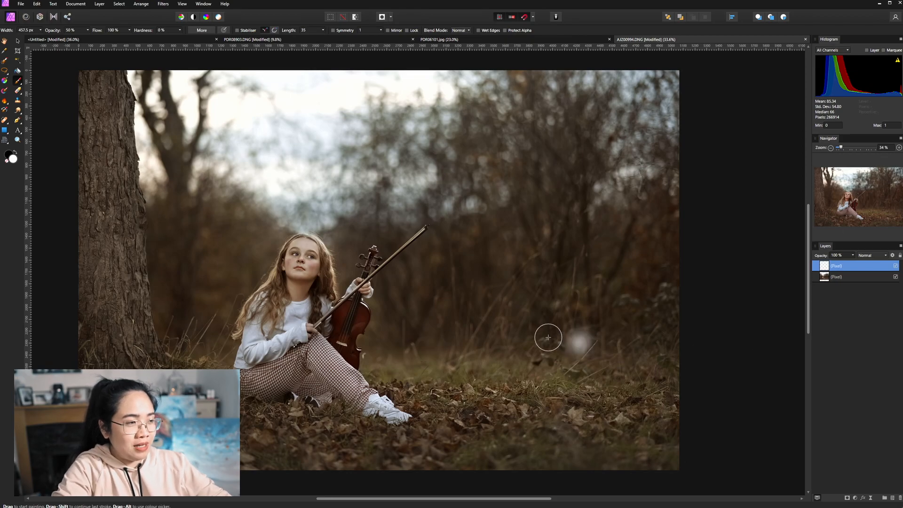
scroll(546, 335, down, 4)
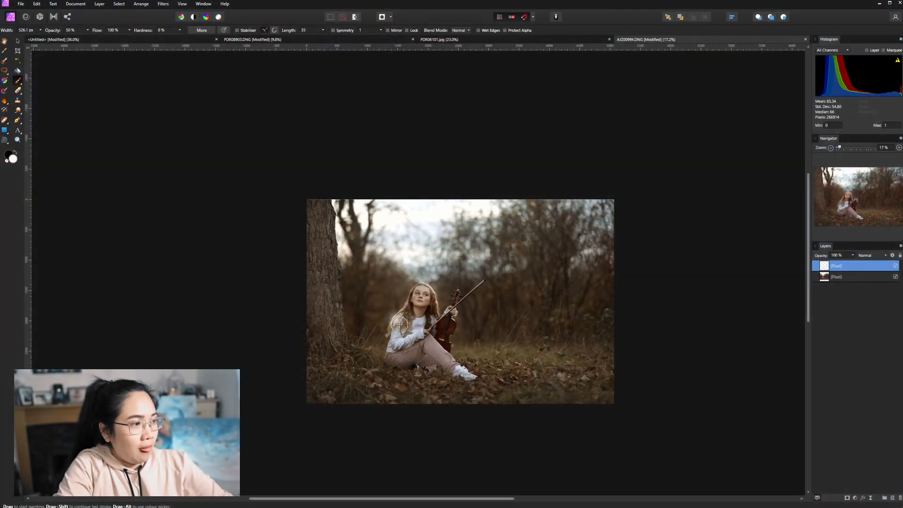
mouse_move(388, 331)
mouse_down()
mouse_move(373, 328)
mouse_move(384, 337)
mouse_up()
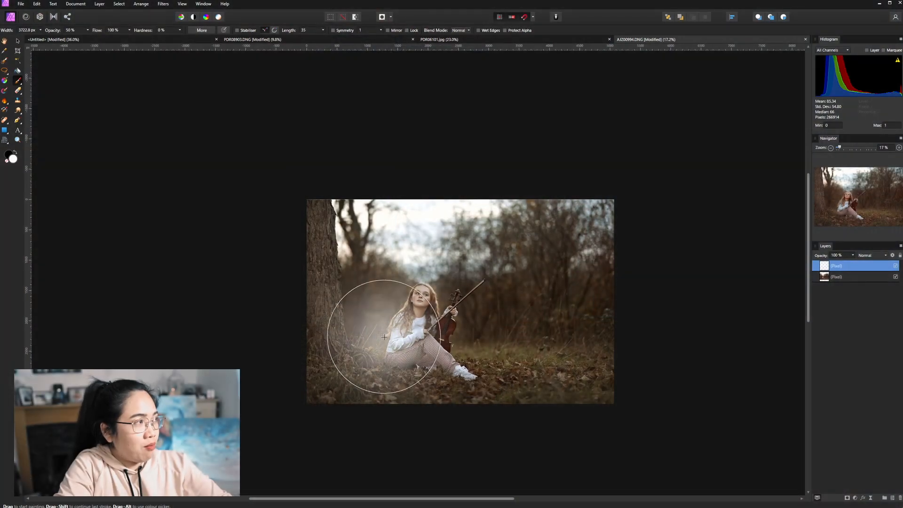
key([)
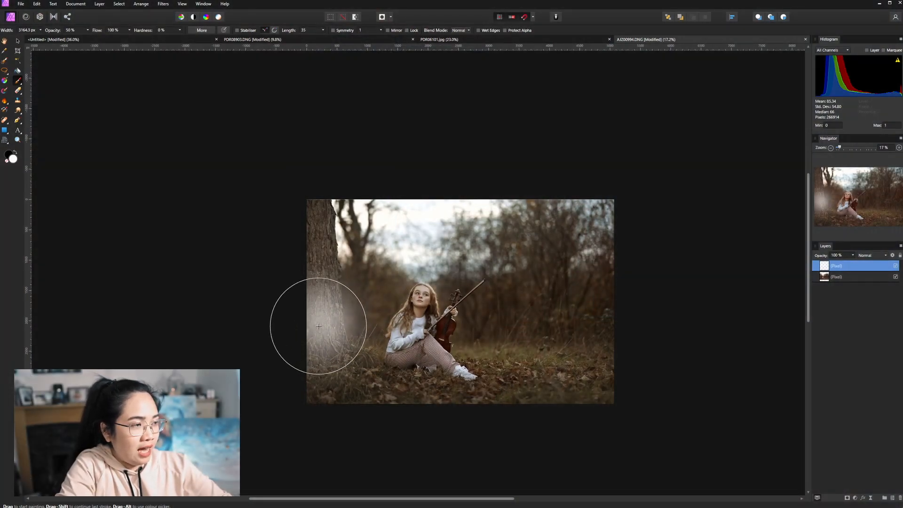
mouse_move(329, 329)
mouse_down()
mouse_move(389, 298)
mouse_move(476, 331)
mouse_move(714, 328)
mouse_up()
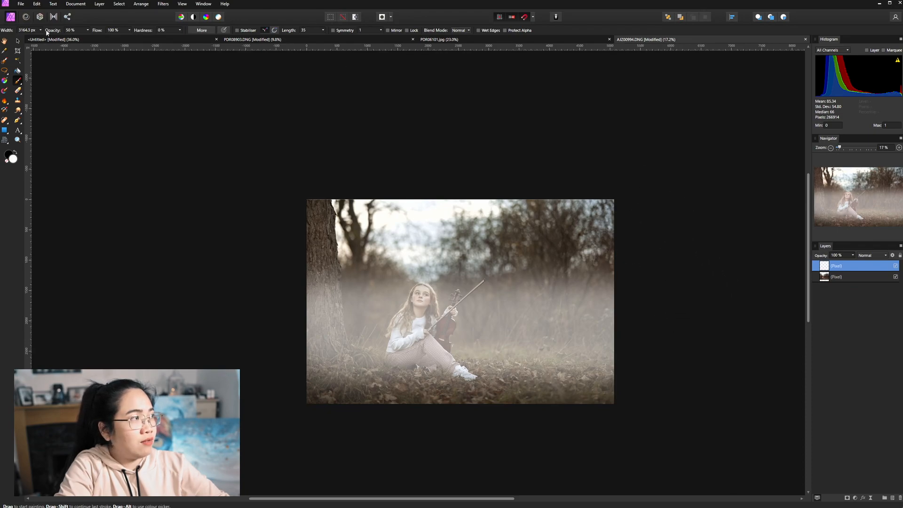
Build up the fog near the ground with the brush at 20% opacity, reducing its width to about 1000–1400 px
click(70, 30)
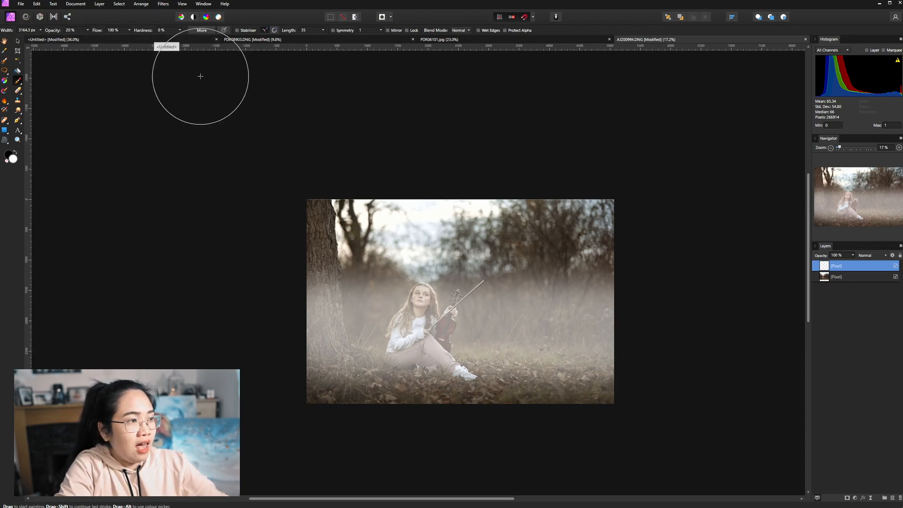
key(bracketleft)
key(bracketleft)
key(bracketleft)
key(bracketleft)
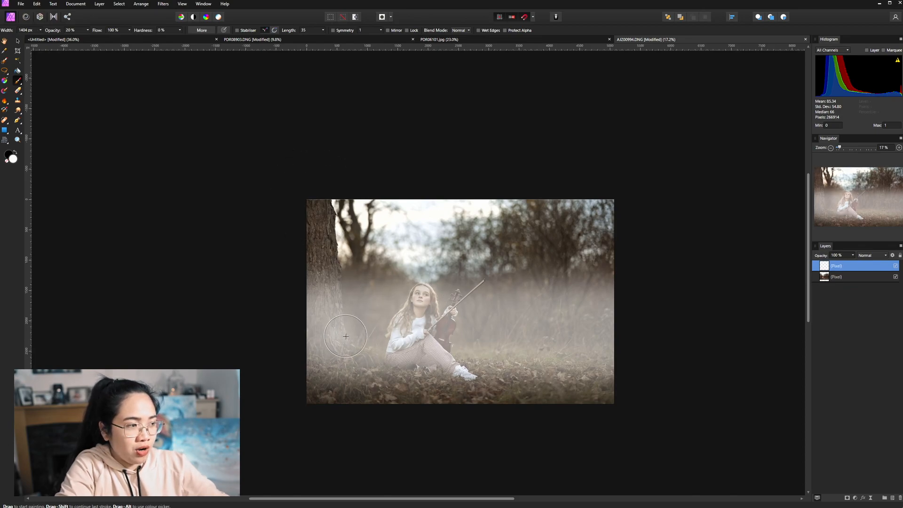
key(bracketleft)
key(bracketleft)
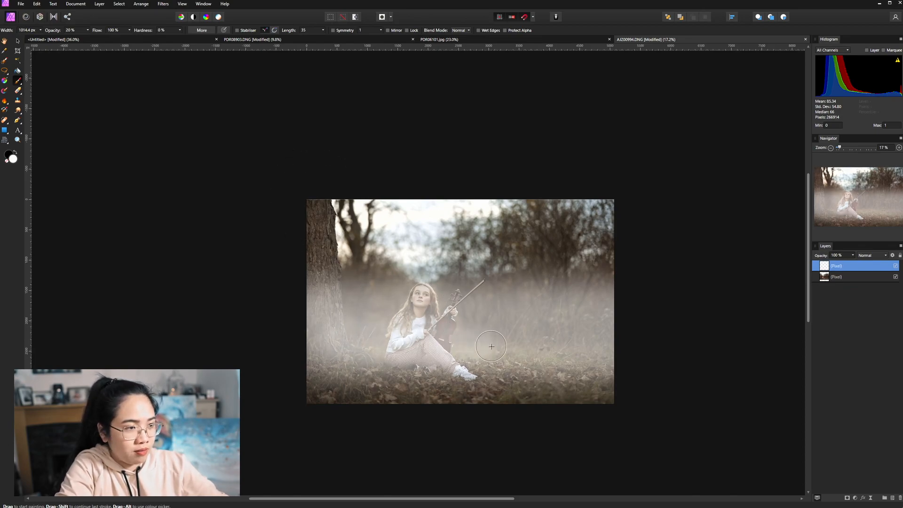
key(bracketleft)
key(bracketleft)
key(bracketleft)
key(bracketright)
key(bracketright)
key(bracketright)
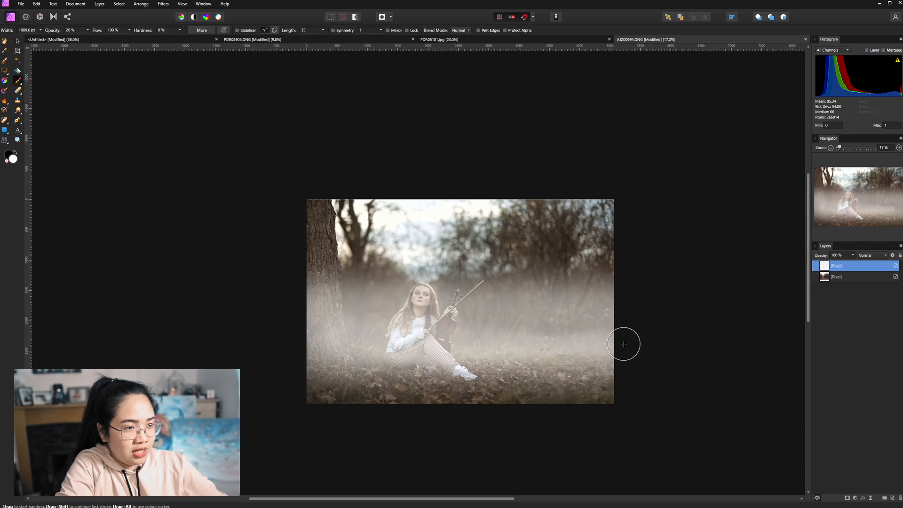
Add a mask to the painted fog layer and set the mask's opacity to 47%
key(v)
drag(502, 355, 504, 351)
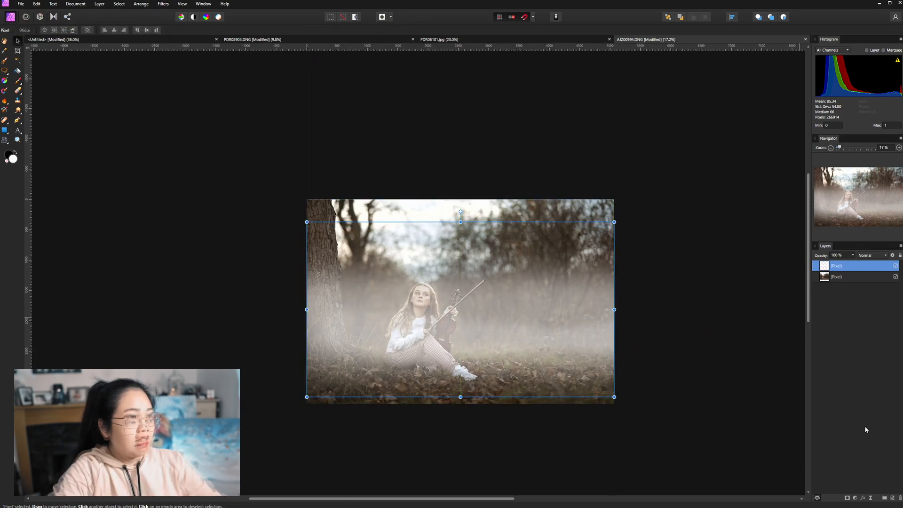
click(847, 498)
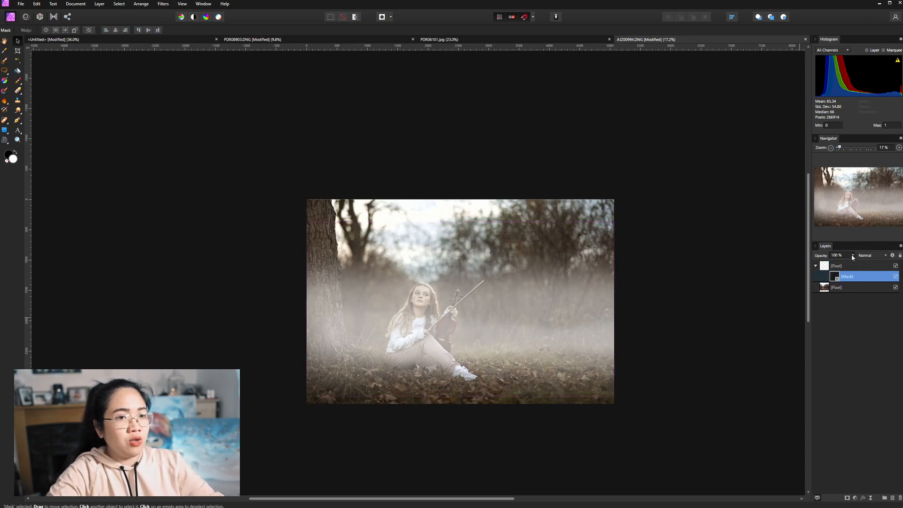
click(853, 255)
drag(854, 263, 827, 264)
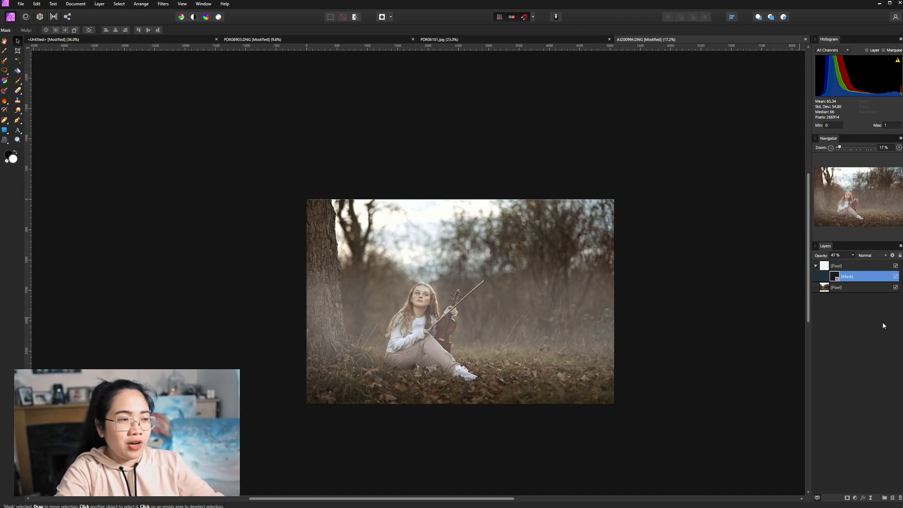
Delete the painted fog layer together with its mask
click(867, 267)
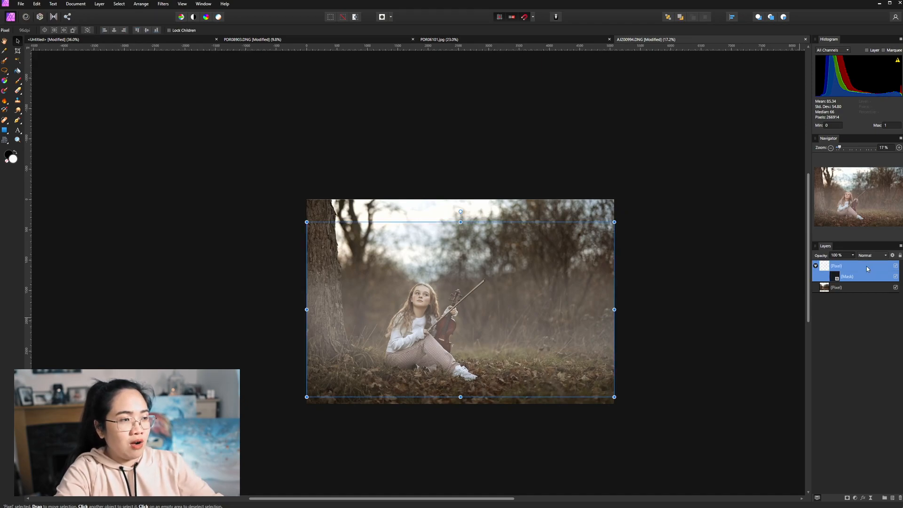
key(Delete)
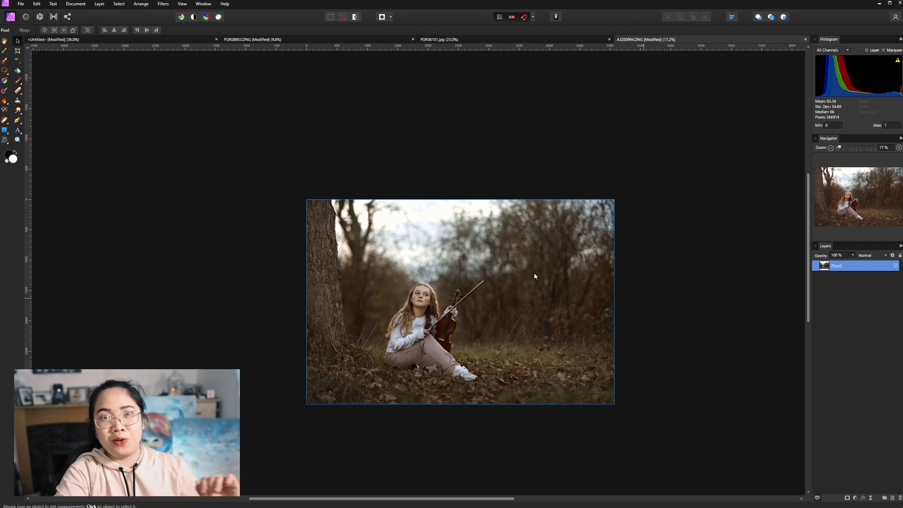
ctrl+scroll(534, 273, up, 3)
scroll(542, 271, down, 1)
scroll(548, 272, down, 1)
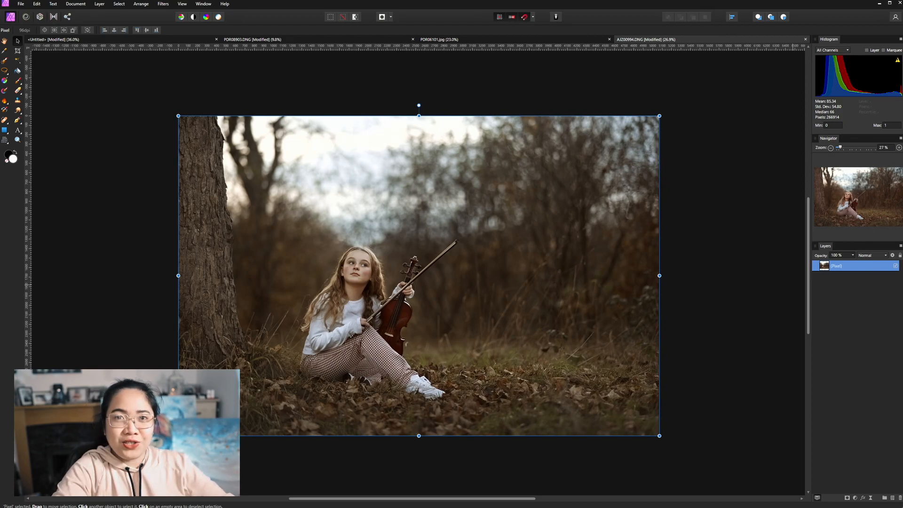
Add a Levels adjustment with output black level 24% and output white level 95%, and invert its mask to hide the effect
click(856, 497)
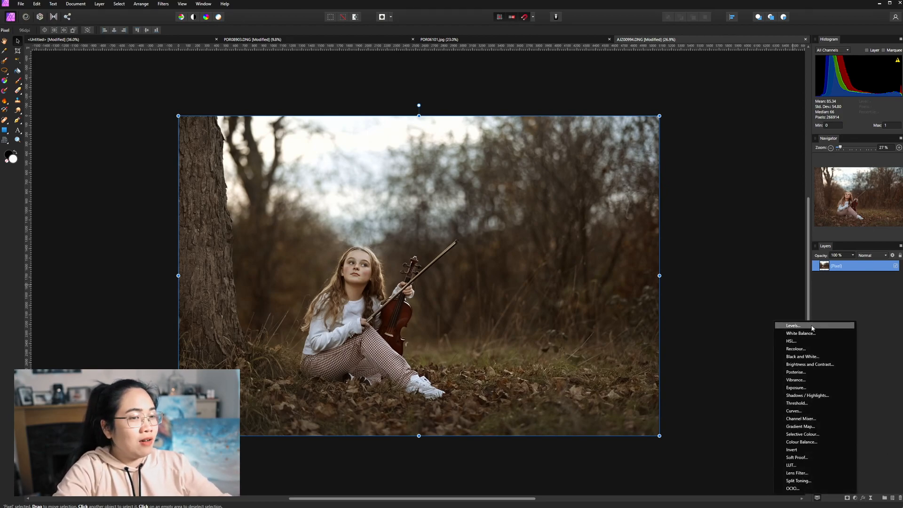
click(793, 325)
drag(811, 323, 591, 159)
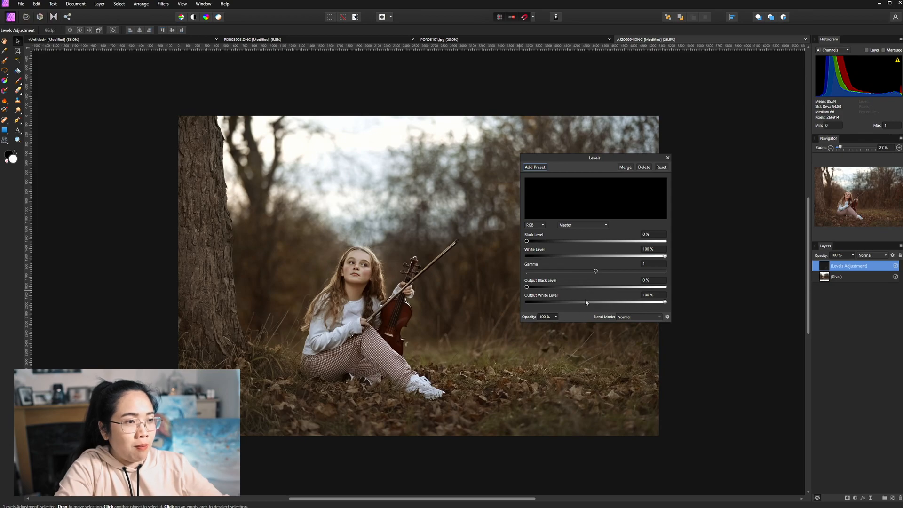
drag(574, 160, 688, 151)
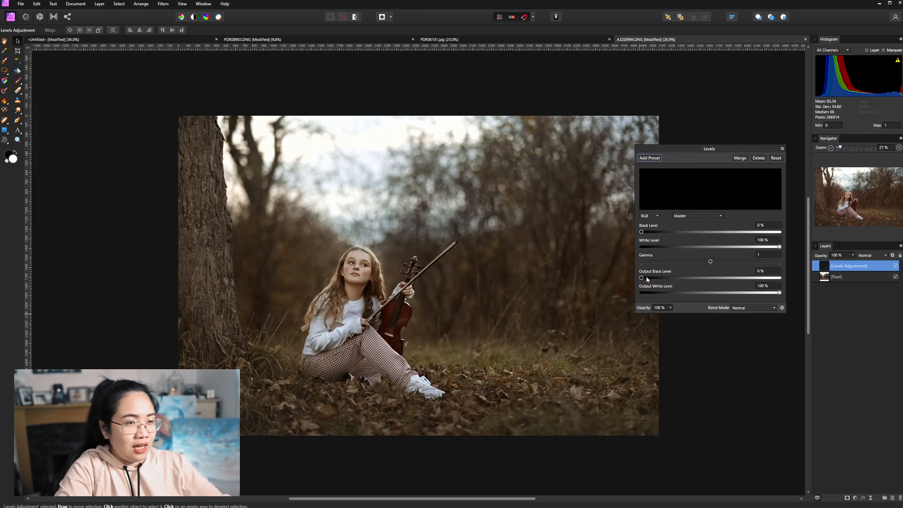
drag(648, 280, 670, 279)
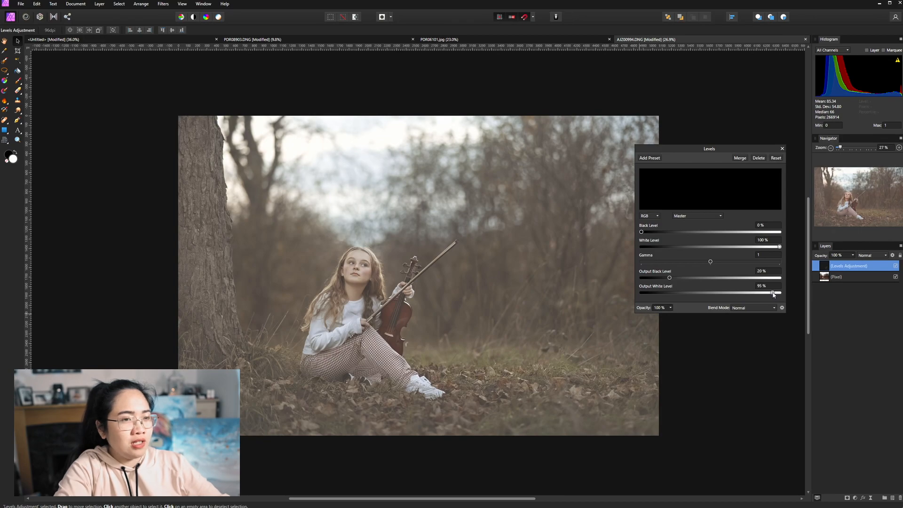
drag(671, 278, 675, 280)
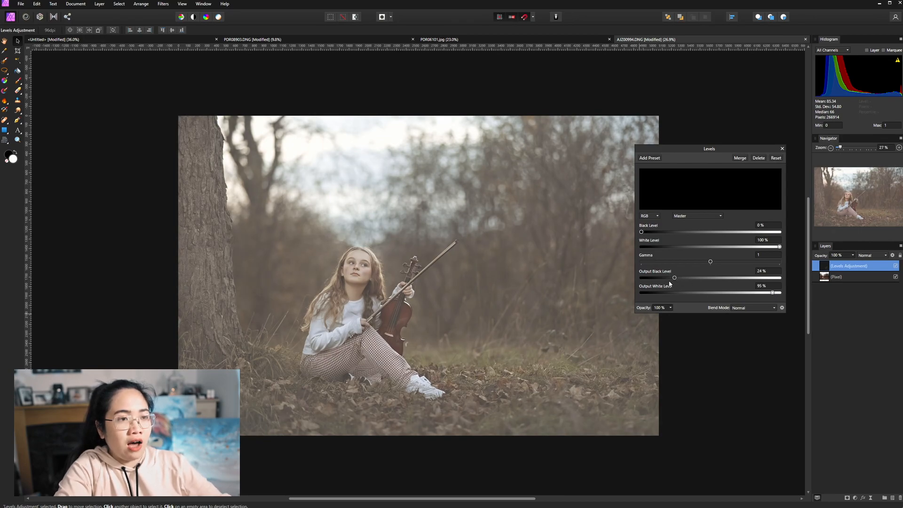
click(783, 149)
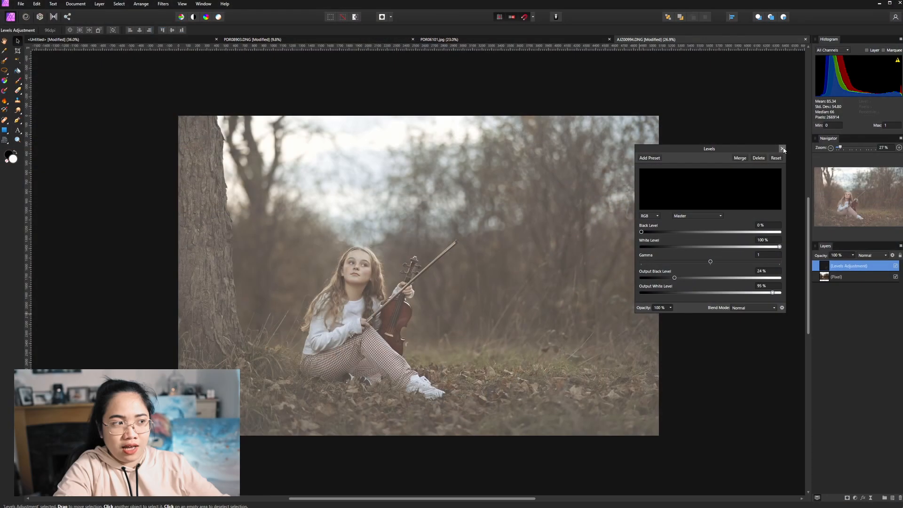
click(782, 149)
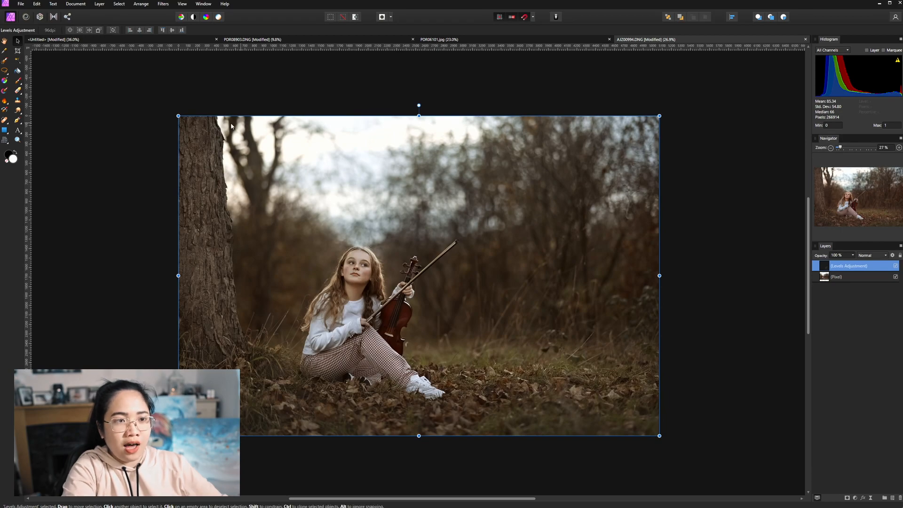
Paint the Levels haze onto the background around the girl with a white brush at 50% opacity, varying the width from about 2960 to 1313 px
click(18, 80)
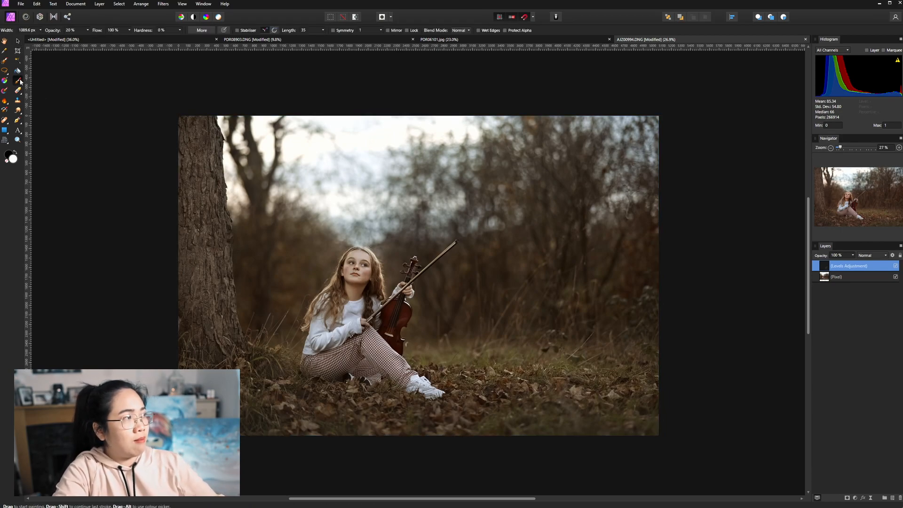
click(79, 30)
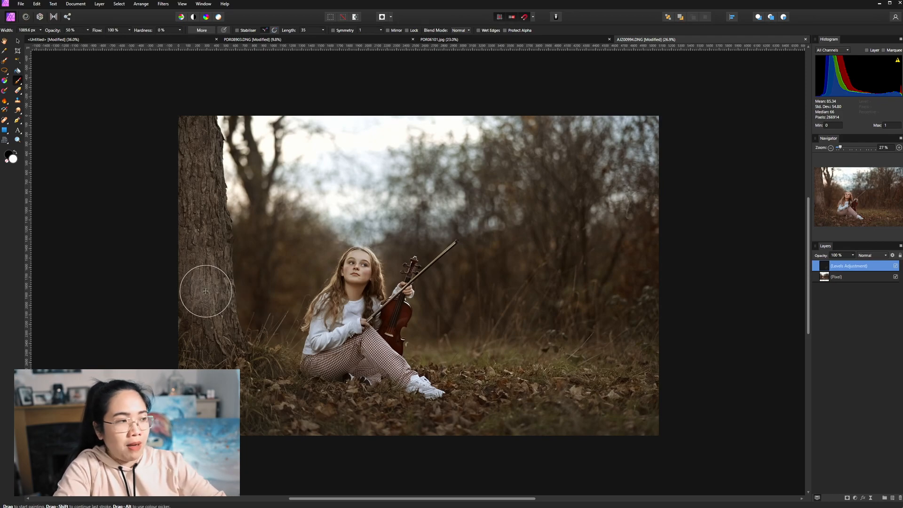
key(bracketright)
key(bracketright)
key(bracketright)
key(bracketright)
key(bracketright)
key(bracketright)
key(bracketleft)
key(bracketleft)
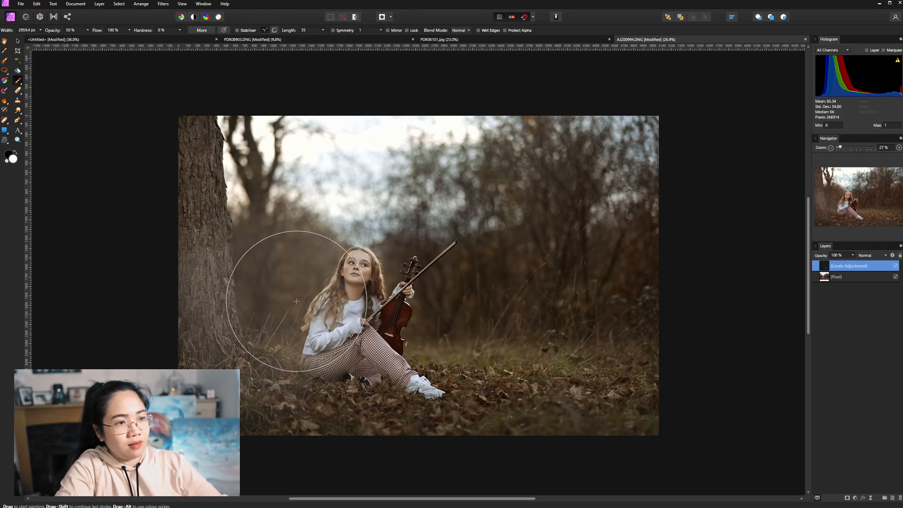
key(bracketleft)
key(bracketleft)
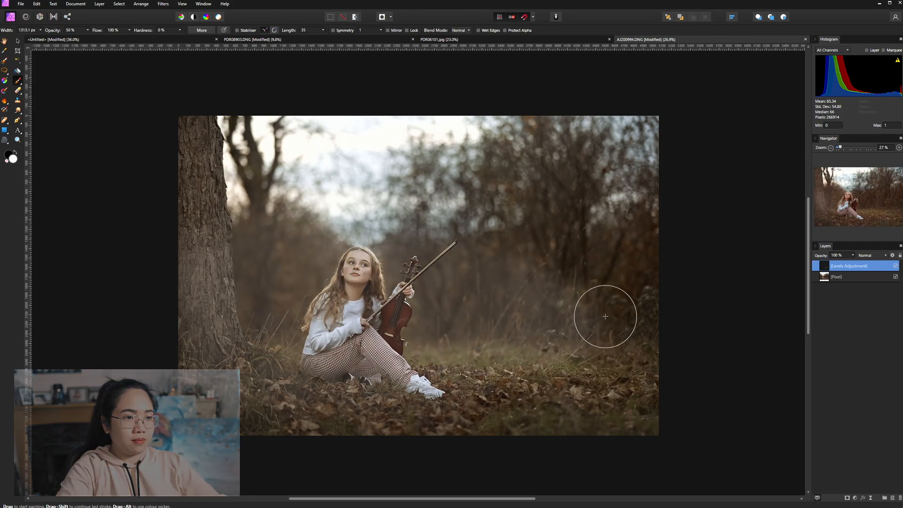
key(bracketright)
key(bracketright)
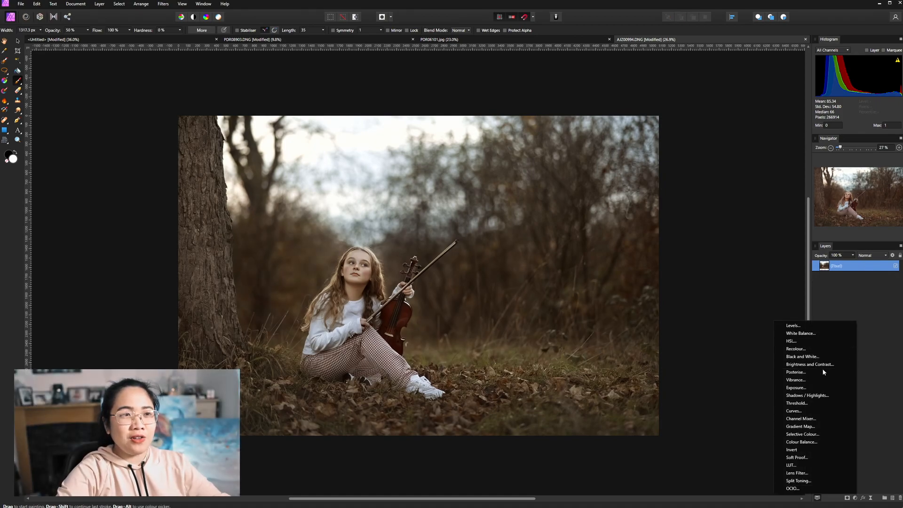
Replace the Levels adjustment with a Curves adjustment, moving the master curve's white point to X 0.801, Y 0.865 and black point to X 0.033, Y 0.446
click(804, 412)
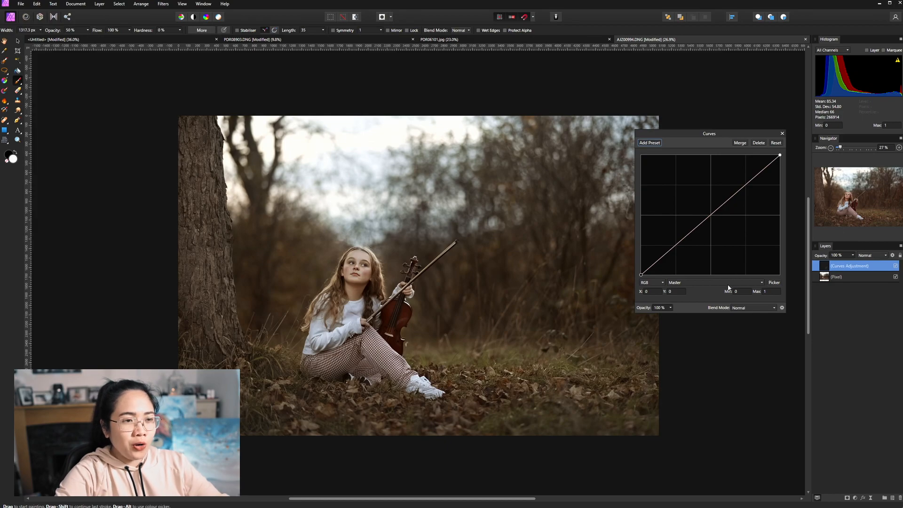
click(711, 283)
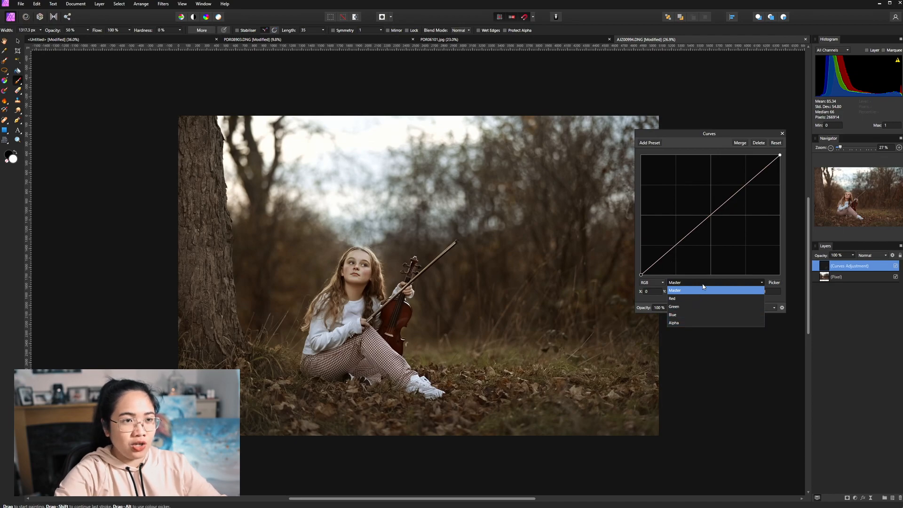
click(703, 284)
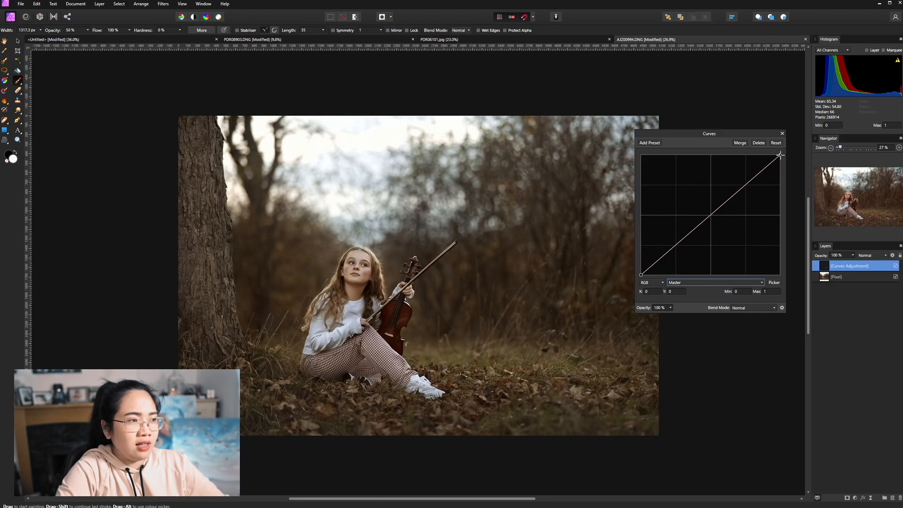
drag(780, 154, 752, 171)
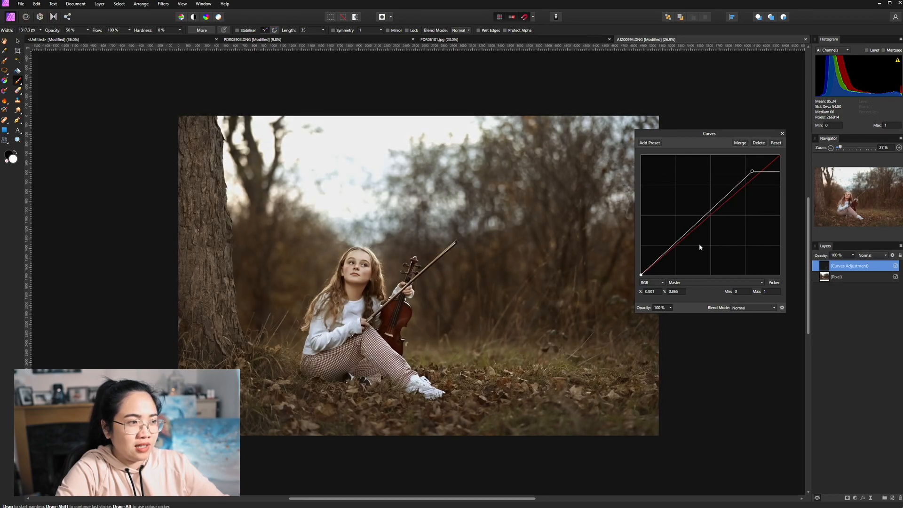
drag(641, 275, 646, 221)
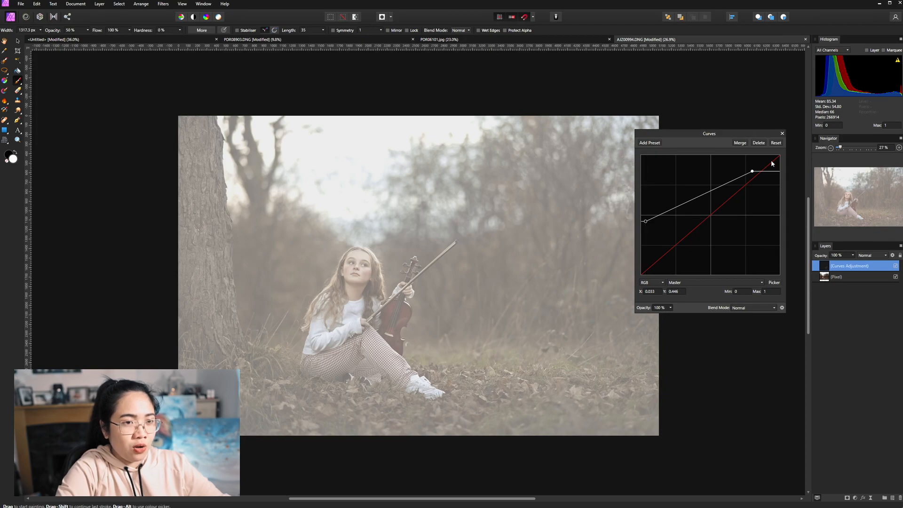
click(782, 134)
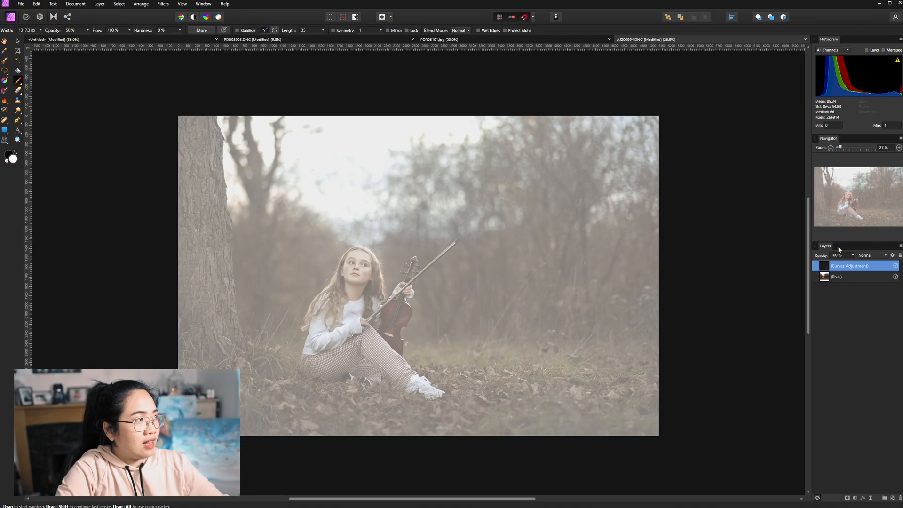
Invert the Curves adjustment's mask and paint the haze back in across the background with a large white brush at 50% opacity
key(ctrl+i)
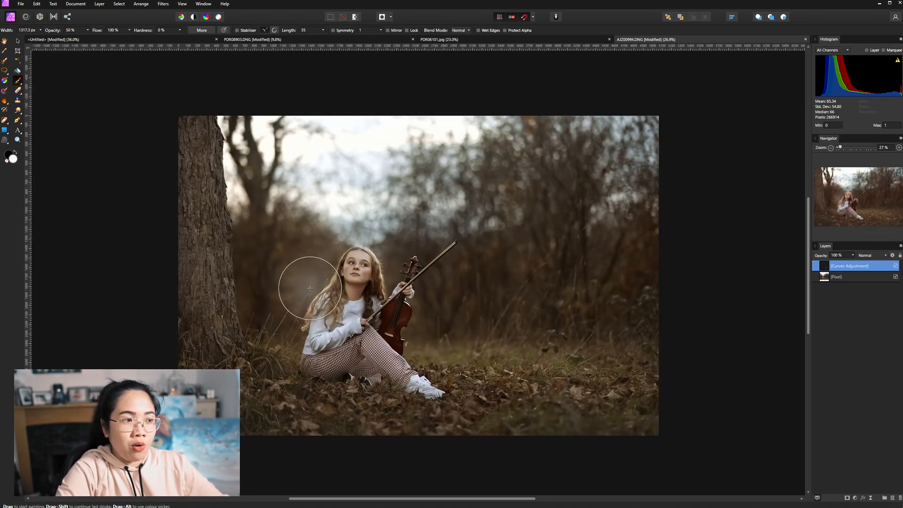
key(bracketright)
key(bracketright)
key(bracketright)
key(bracketright)
mouse_move(204, 294)
mouse_down()
mouse_move(254, 281)
mouse_move(269, 291)
mouse_move(330, 285)
mouse_move(423, 298)
mouse_move(469, 339)
mouse_move(504, 303)
mouse_move(533, 324)
mouse_move(578, 328)
mouse_move(637, 316)
mouse_up()
key(bracketleft)
key(bracketleft)
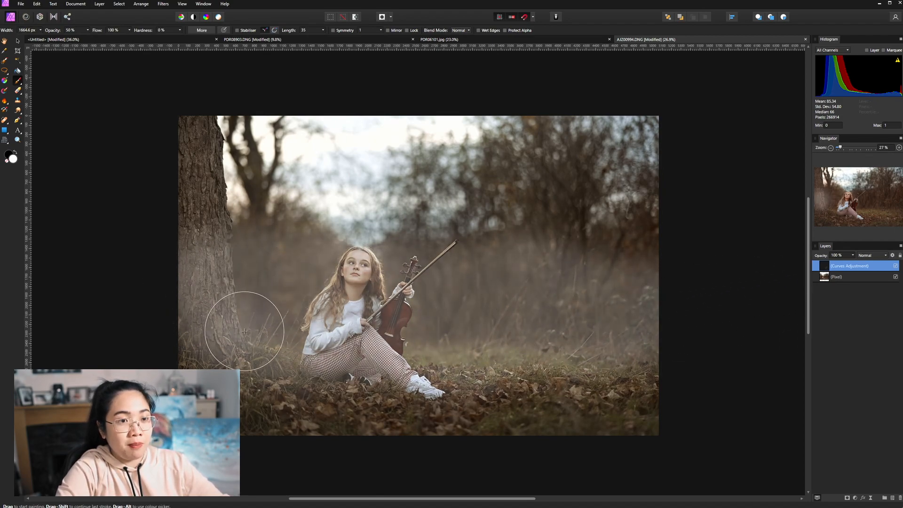
Paint more Curves haze between the tree and the girl with a smaller brush, about 1022 px wide, at 20% opacity
key(bracketleft)
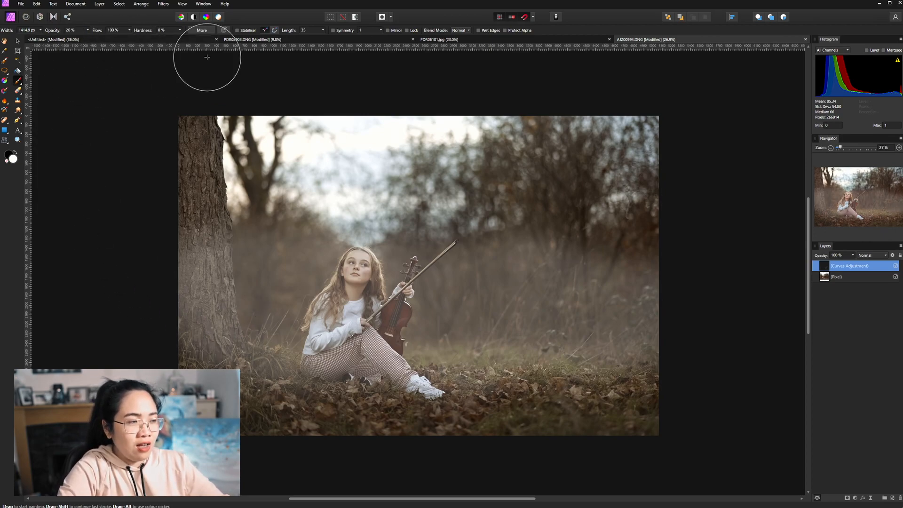
key(bracketleft)
key(bracketleft)
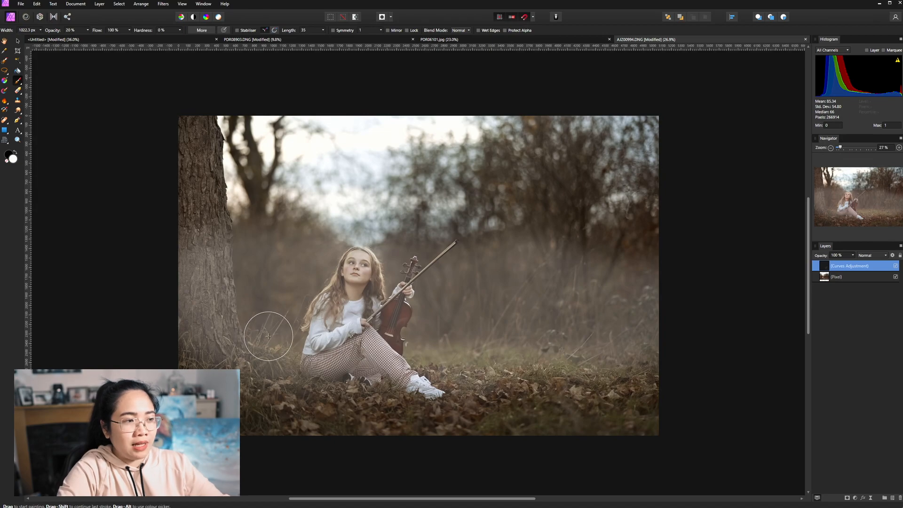
mouse_move(269, 336)
mouse_down()
mouse_move(261, 329)
mouse_move(298, 333)
mouse_up()
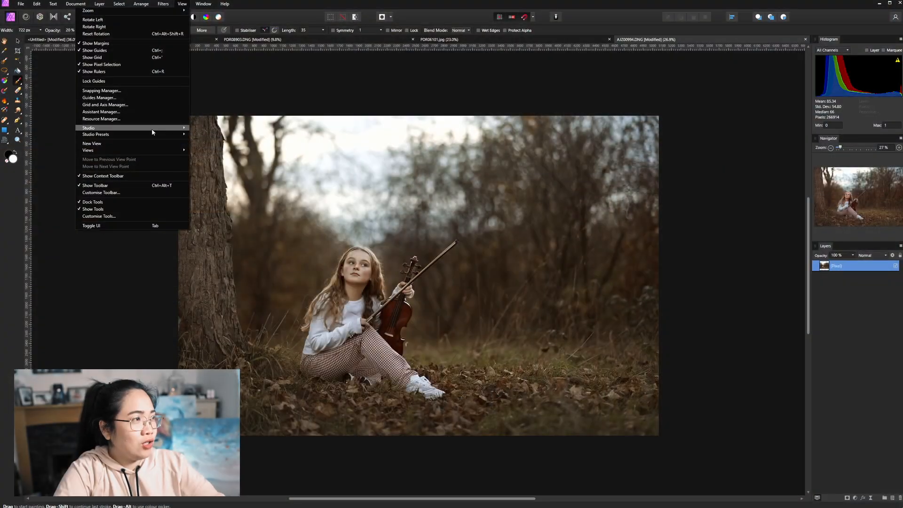
Show the Fog Overlays assets and place oceanfog.png over the photo, scaled to span its full width and centred around the girl
mouse_move(152, 132)
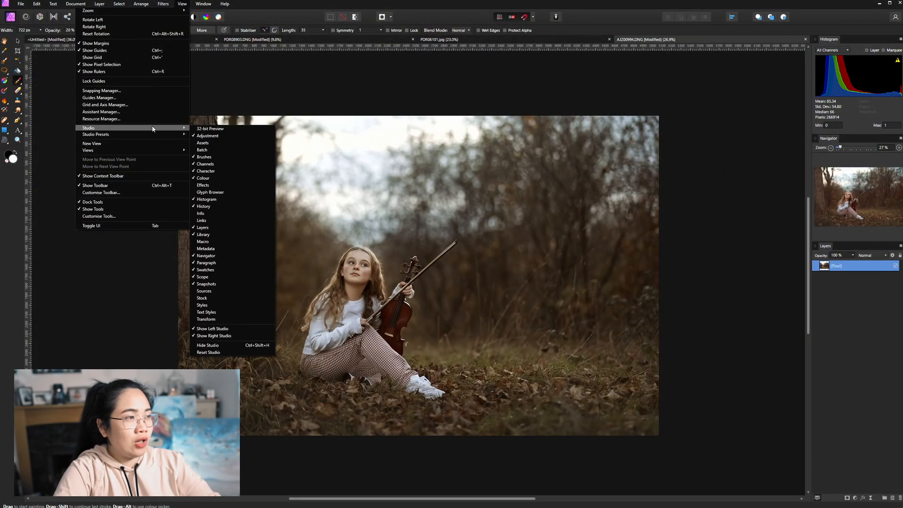
click(202, 143)
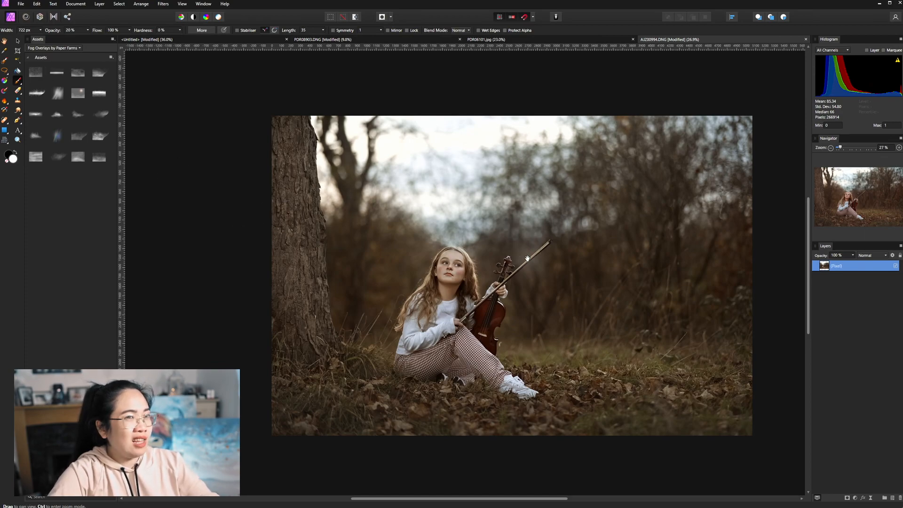
drag(528, 259, 483, 258)
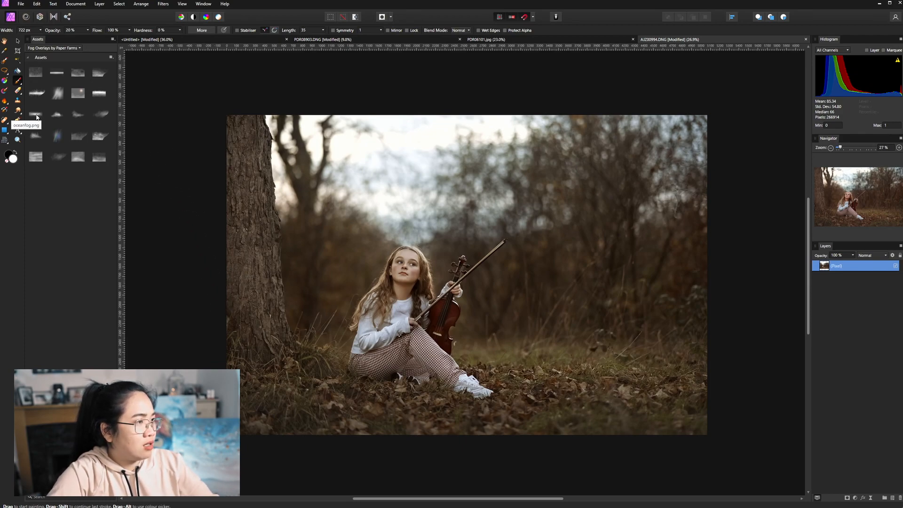
drag(37, 117, 177, 208)
drag(224, 251, 430, 315)
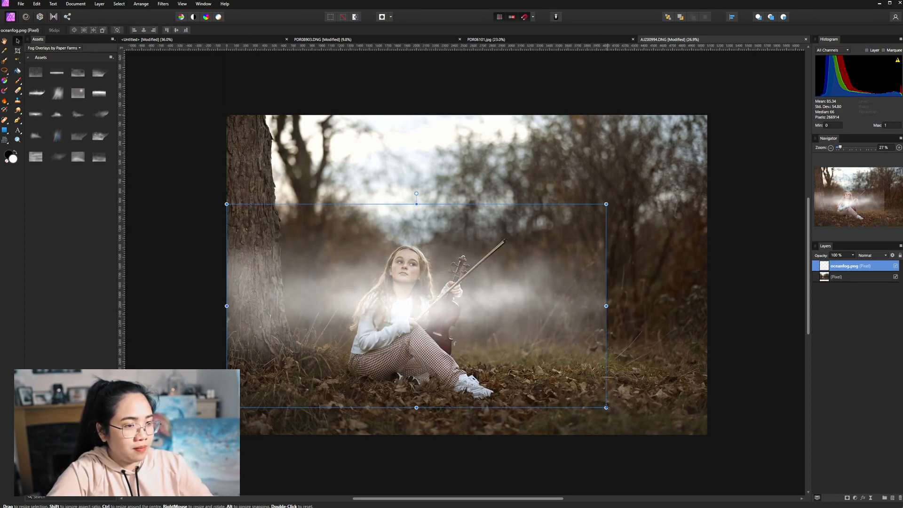
drag(609, 412, 702, 473)
drag(597, 317, 600, 301)
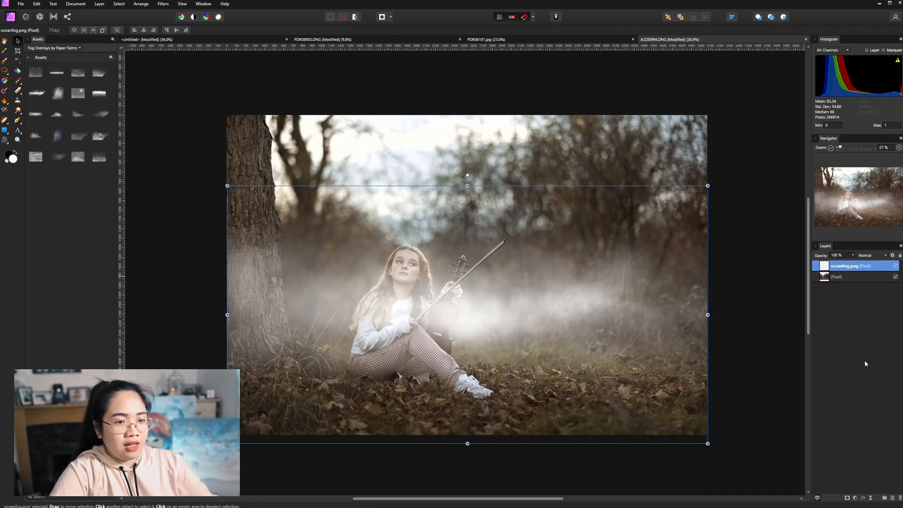
Add a mask to the oceanfog.png layer, invert it to hide the fog, and change the Paint Brush opacity
click(848, 498)
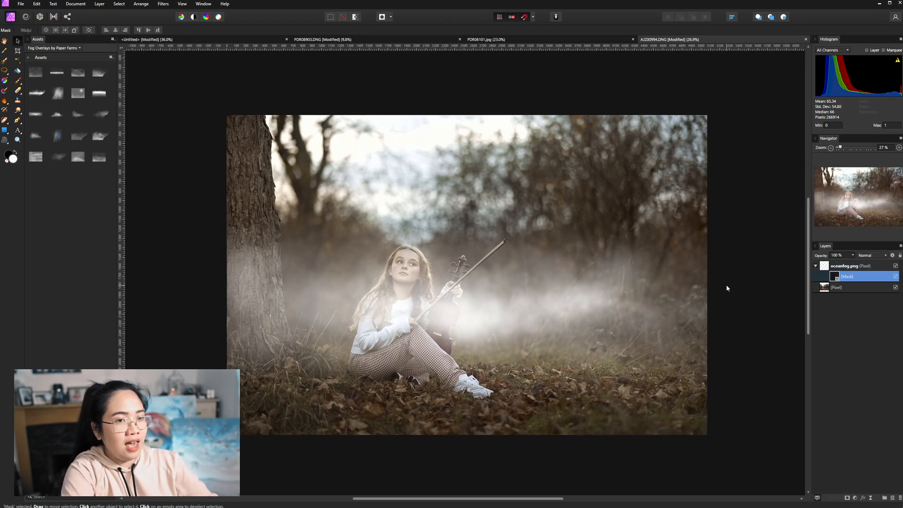
key(ctrl+i)
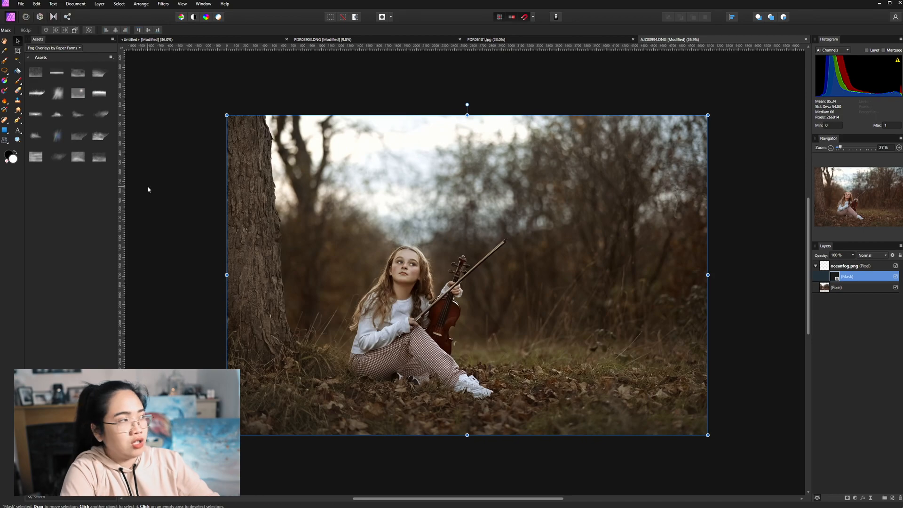
click(18, 81)
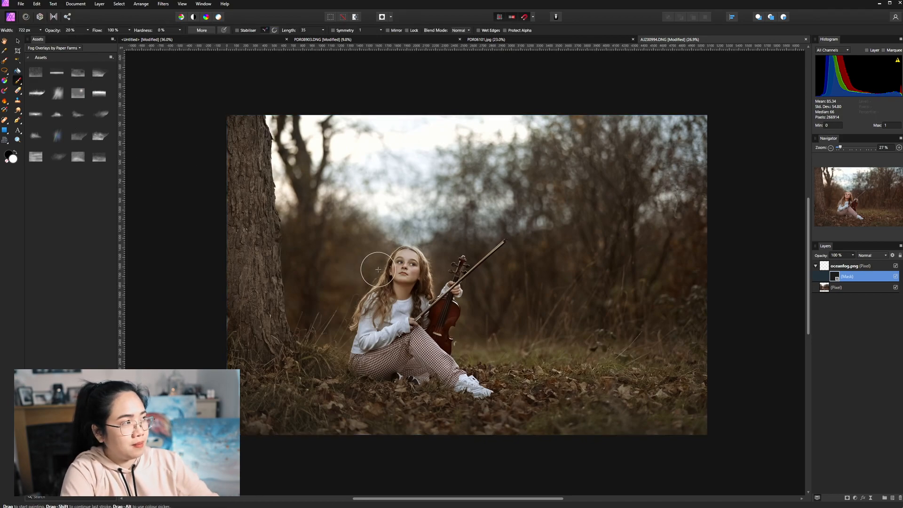
click(75, 30)
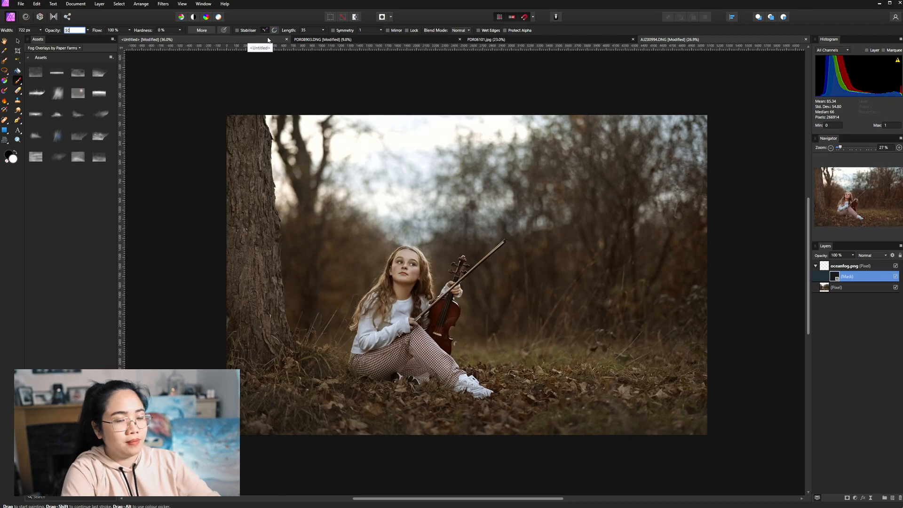
key(Return)
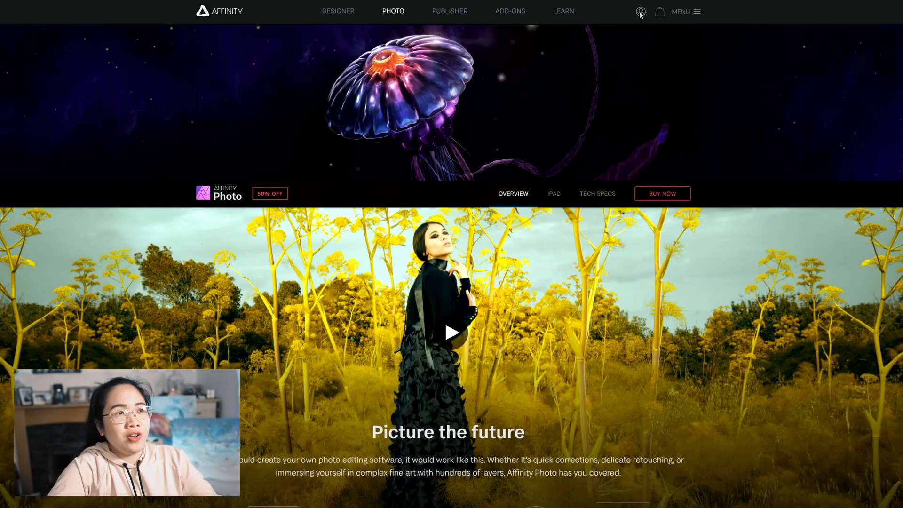
On the Affinity website, browse the account's downloads and product keys for the 20 Fog Overlays by Paper Farms
click(640, 13)
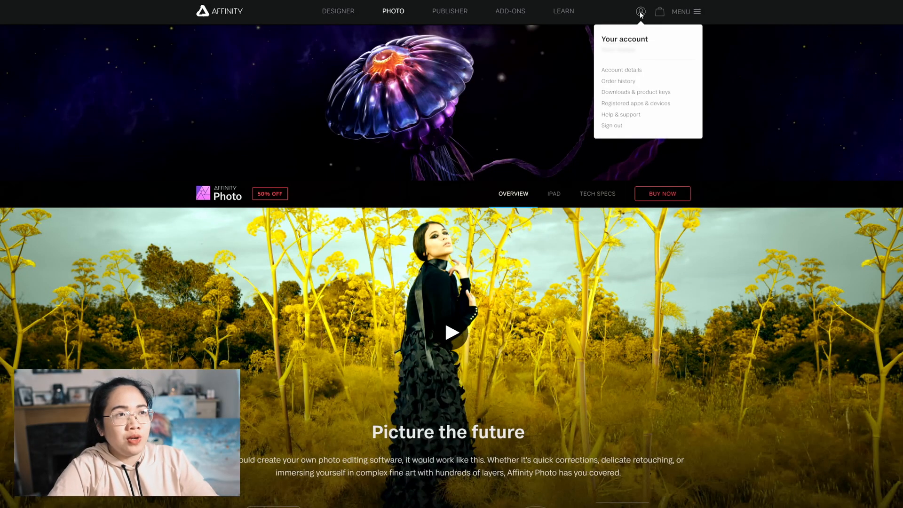
click(654, 94)
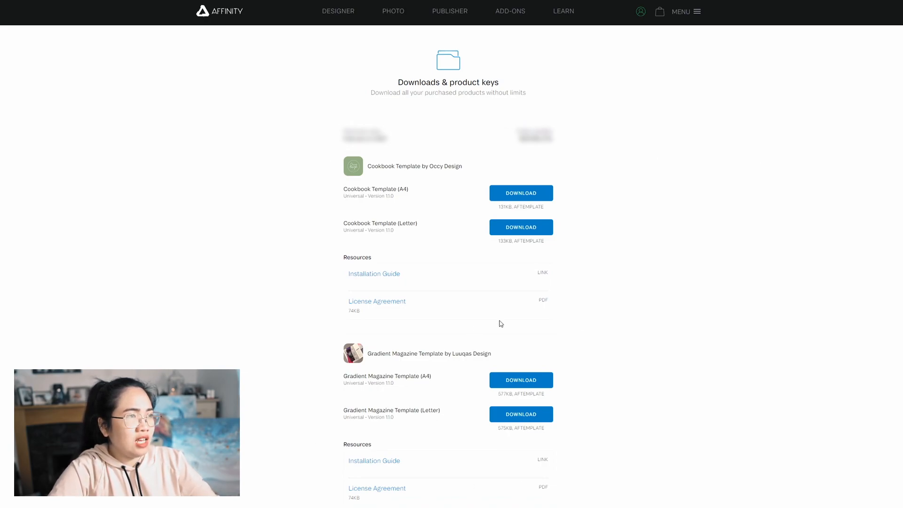
scroll(615, 304, down, 6)
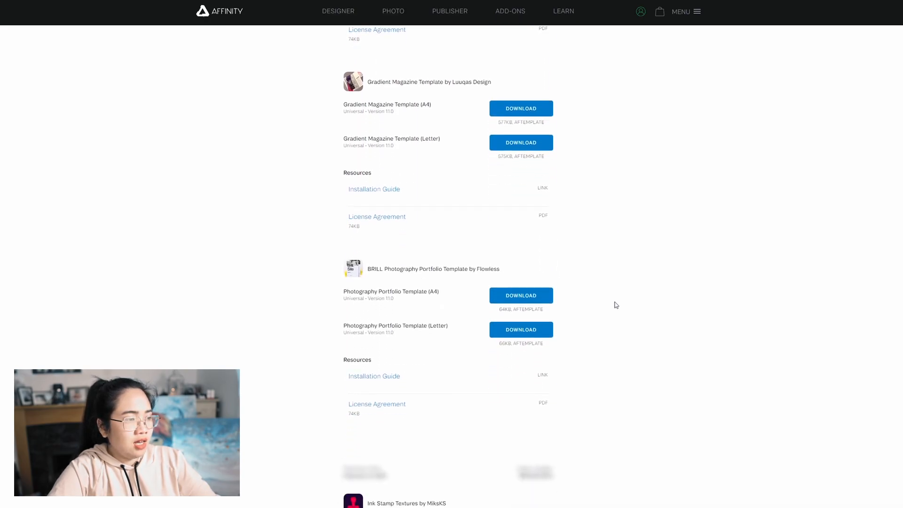
scroll(616, 305, down, 7)
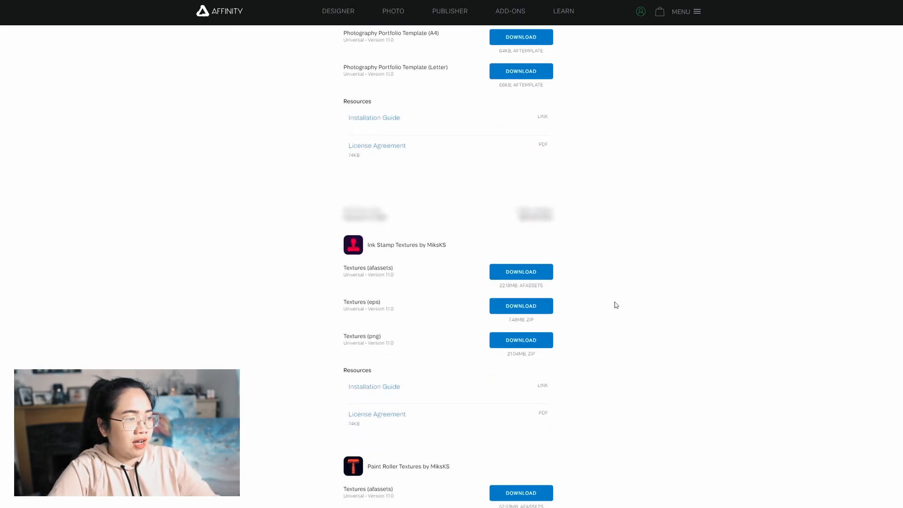
scroll(617, 304, down, 5)
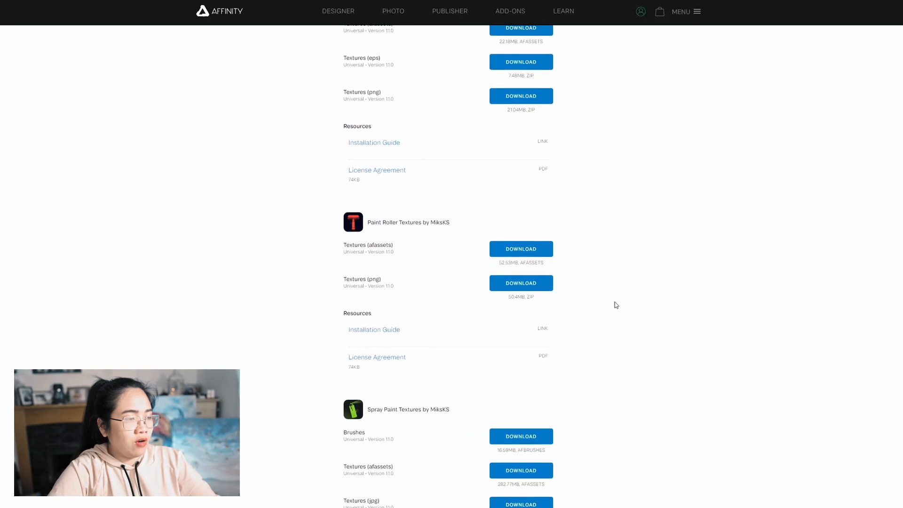
scroll(616, 305, down, 3)
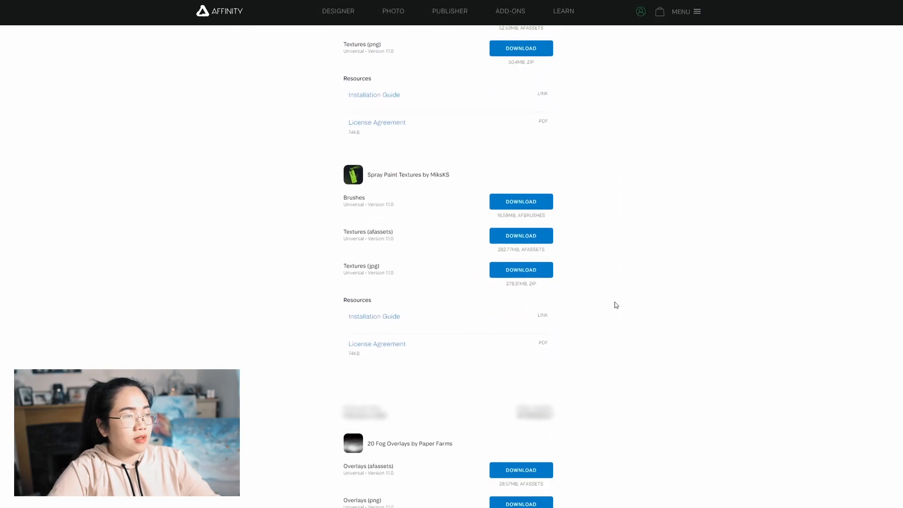
scroll(616, 305, down, 5)
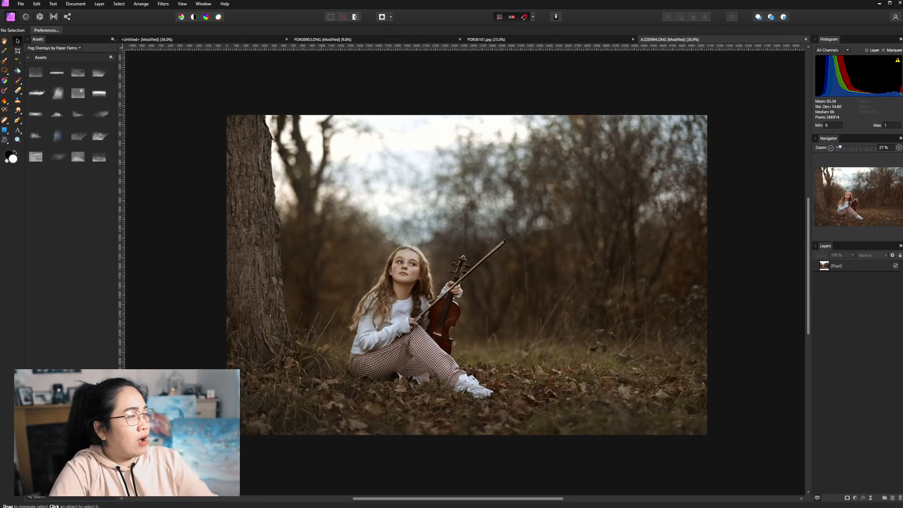
Return to Affinity Photo, hide the fog assets and add a new pixel layer above the photo for brush painting
click(112, 40)
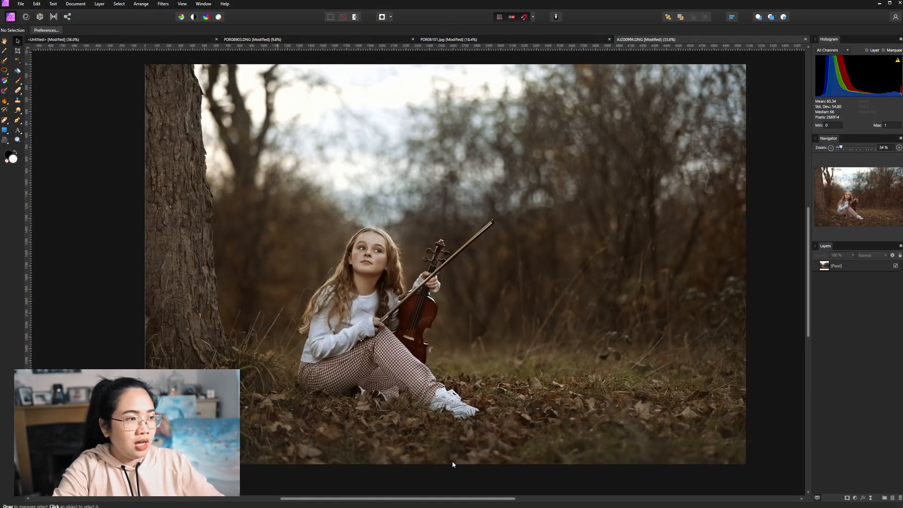
click(18, 81)
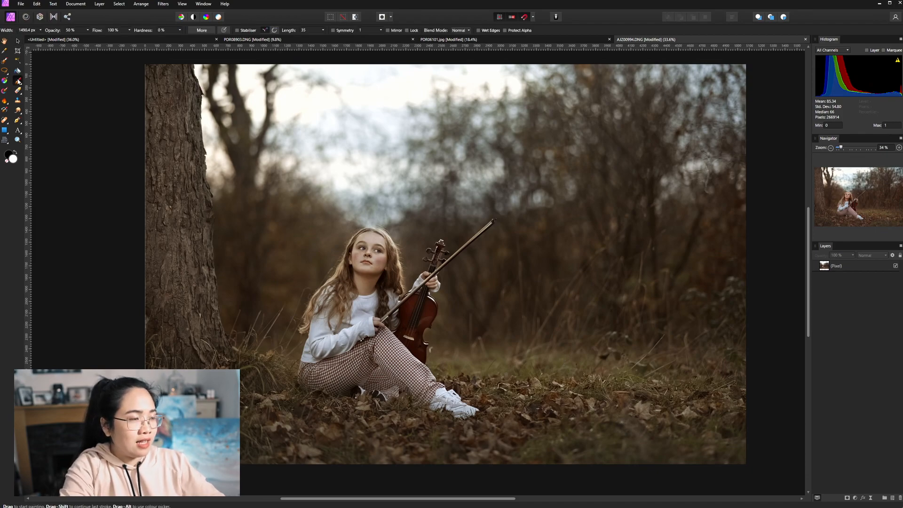
click(892, 499)
Paint a broad white fog band across the middle of the photo with a brush about 3000 px wide at 50% opacity
scroll(366, 311, down, 2)
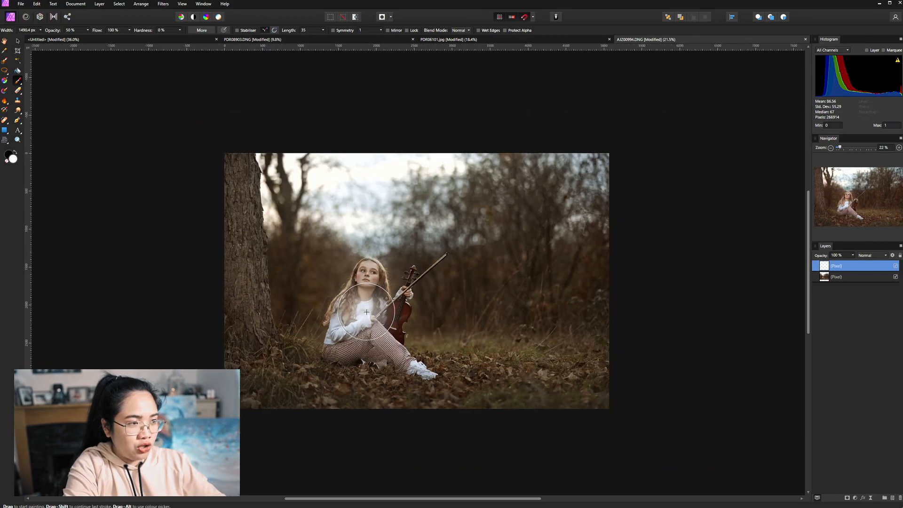
scroll(367, 312, down, 1)
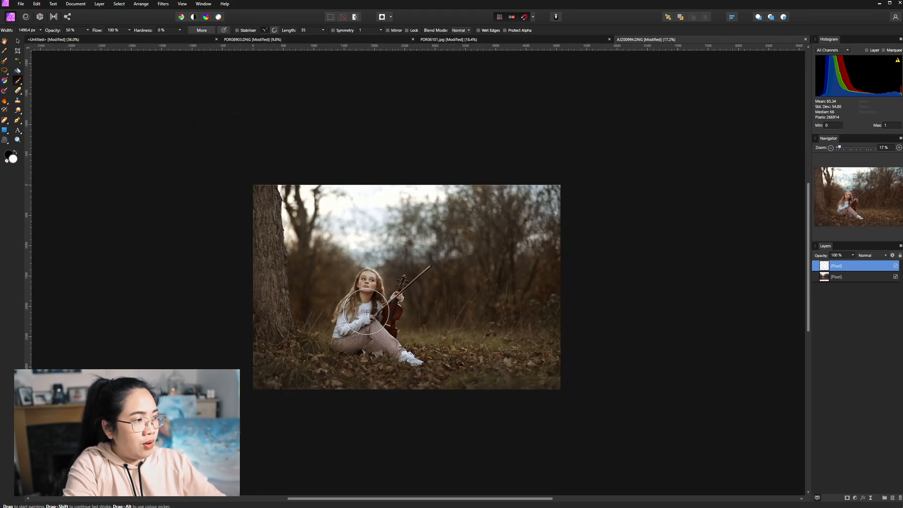
key(bracketright)
key(bracketright)
key(bracketright)
key(bracketright)
key(bracketright)
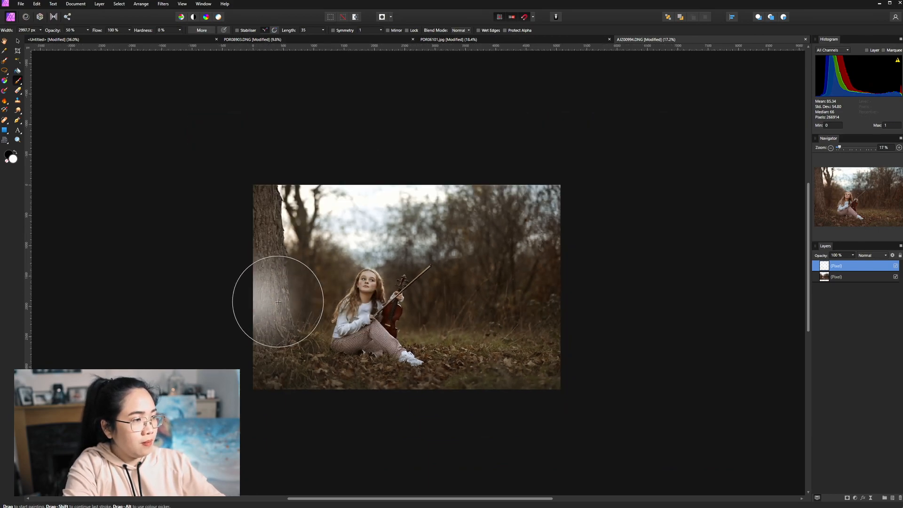
mouse_move(278, 301)
mouse_down()
mouse_move(418, 309)
mouse_move(633, 298)
mouse_up()
Build up the fog near the ground around the girl with the white brush at 20% opacity, varying its width
key(bracketleft)
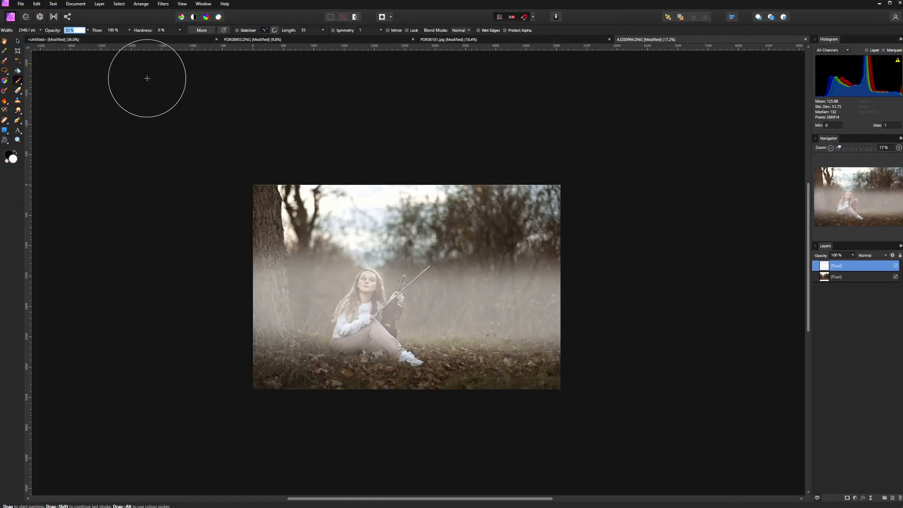
key(Return)
mouse_move(284, 314)
mouse_down()
mouse_move(332, 327)
mouse_move(593, 310)
mouse_move(377, 331)
mouse_up()
key(bracketleft)
key(bracketleft)
key(bracketleft)
key(bracketleft)
key(bracketleft)
key(bracketleft)
key(bracketleft)
key(bracketright)
key(bracketright)
key(bracketleft)
key(bracketleft)
Lower the painted fog layer's opacity to 50% and add a mask to it
scroll(317, 309, up, 2)
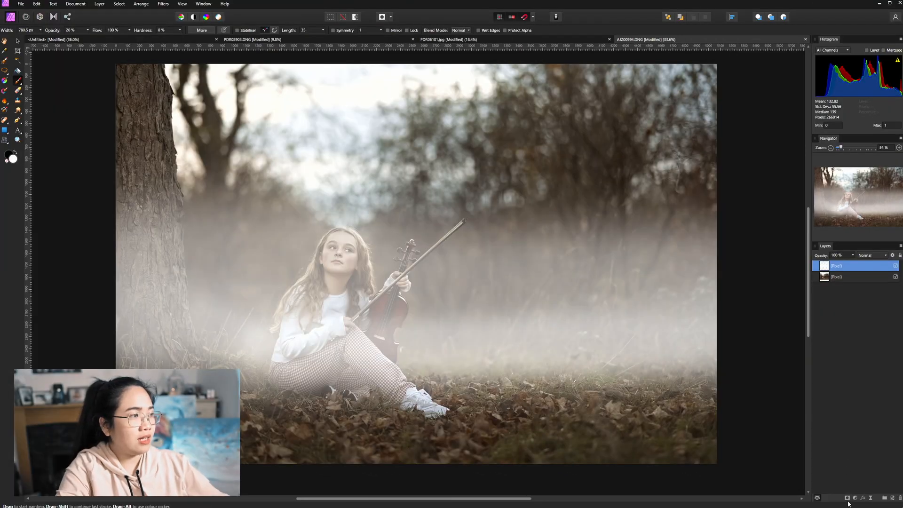
click(849, 498)
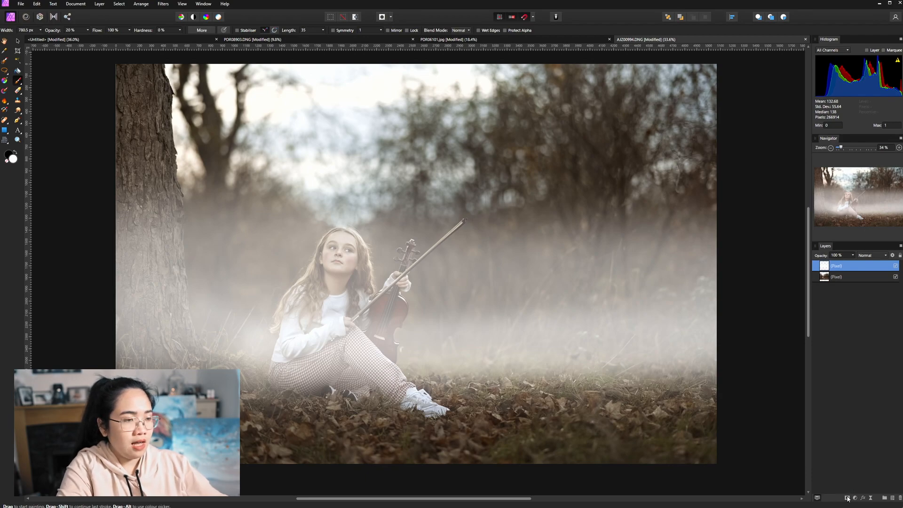
click(853, 255)
drag(852, 264, 829, 264)
click(854, 319)
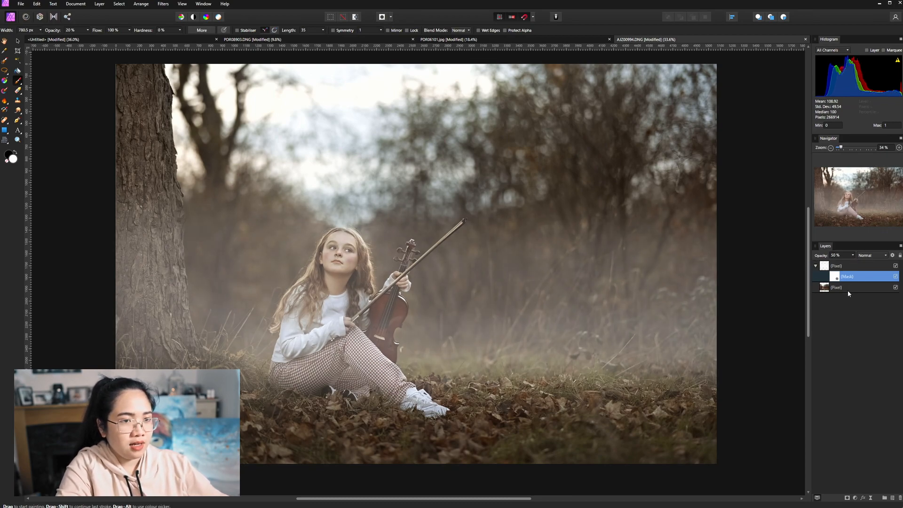
Select the girl with her violin and bow on the original photo layer using the Selection Brush
click(836, 288)
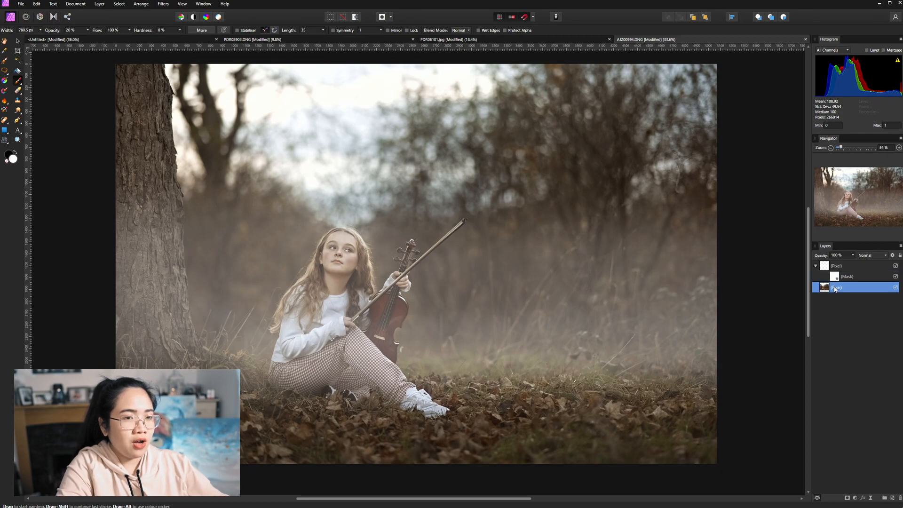
click(4, 61)
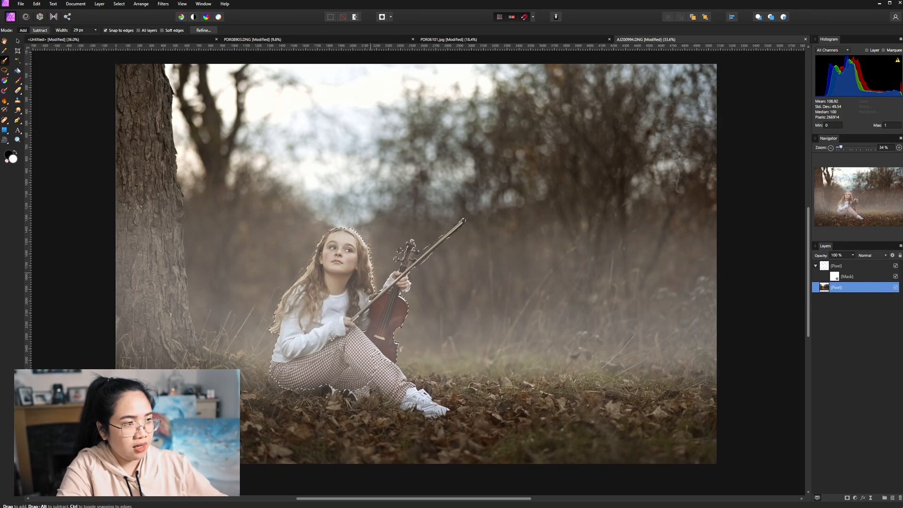
key(bracketright)
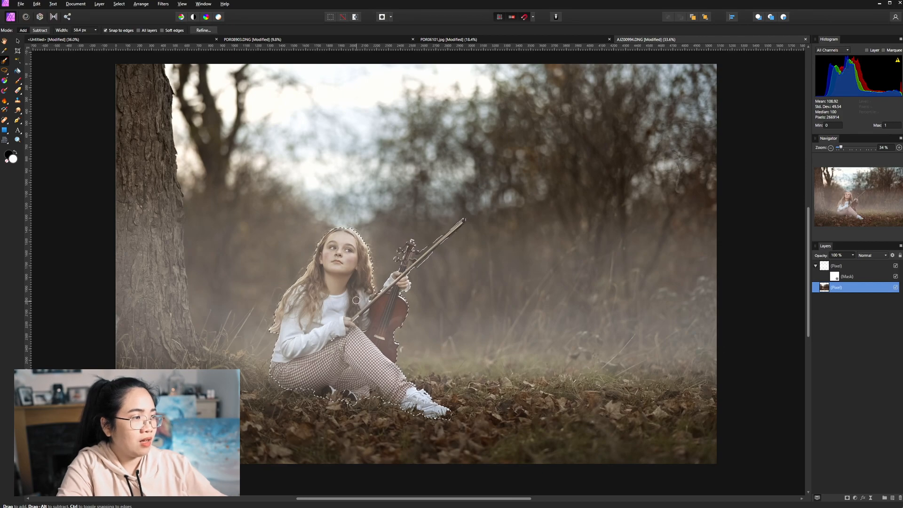
Refine the selection of the girl by brushing along the hair edges from the crown down both sides with the Matte brush
scroll(327, 230, up, 4)
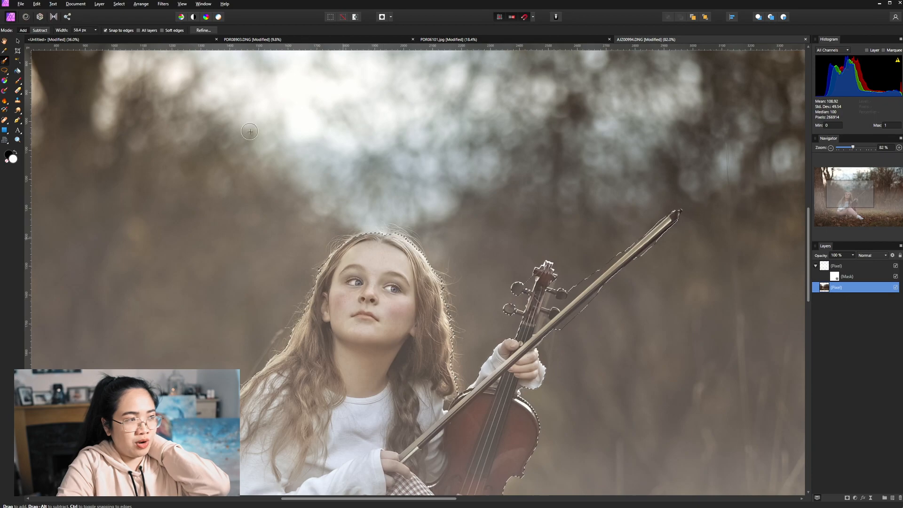
click(203, 30)
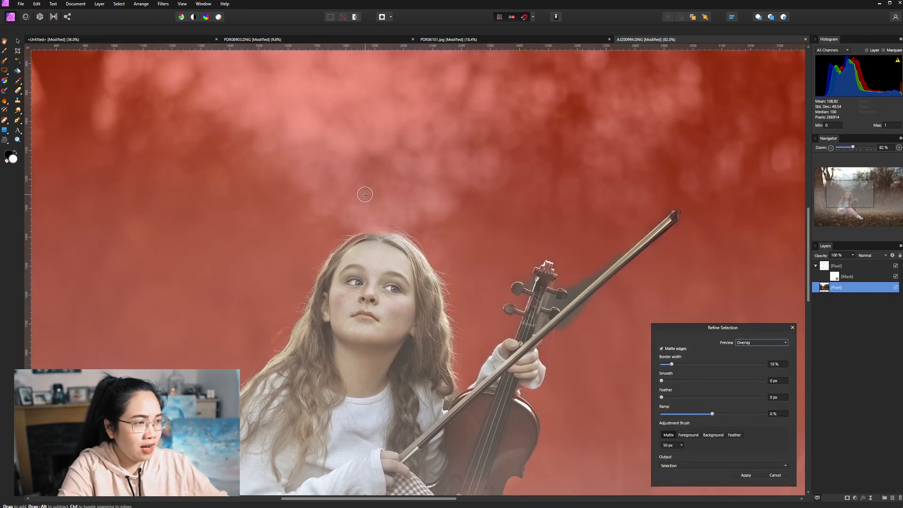
drag(359, 234, 378, 234)
key(bracketleft)
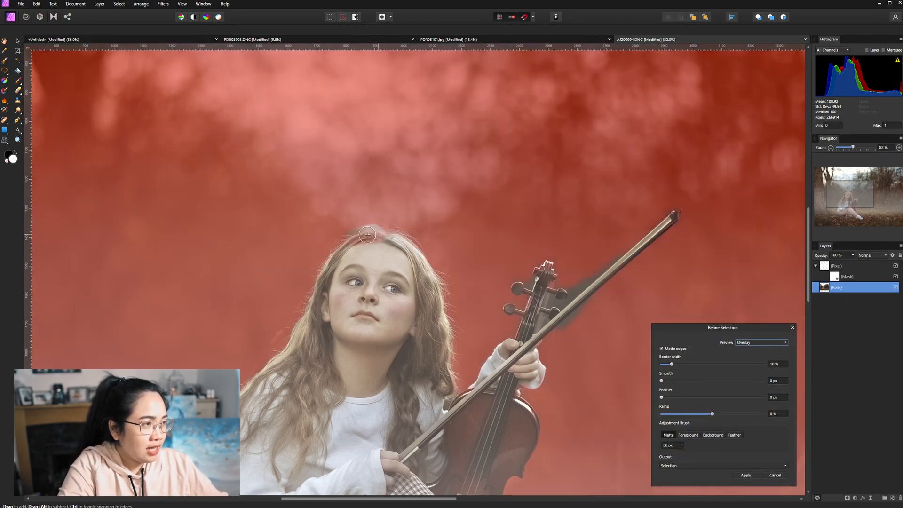
mouse_move(326, 259)
mouse_down()
mouse_move(287, 347)
mouse_move(283, 338)
mouse_move(261, 360)
mouse_up()
key(bracketright)
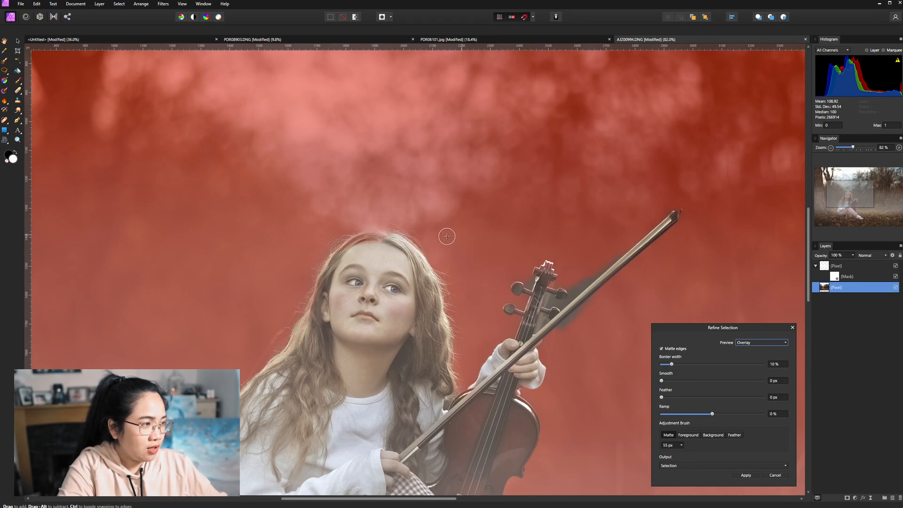
key(bracketright)
mouse_move(401, 231)
mouse_down()
mouse_move(452, 293)
mouse_move(451, 322)
mouse_up()
Refine the selection along the violin bow with a Matte brush about 46 px wide and apply the refined selection
key(bracketleft)
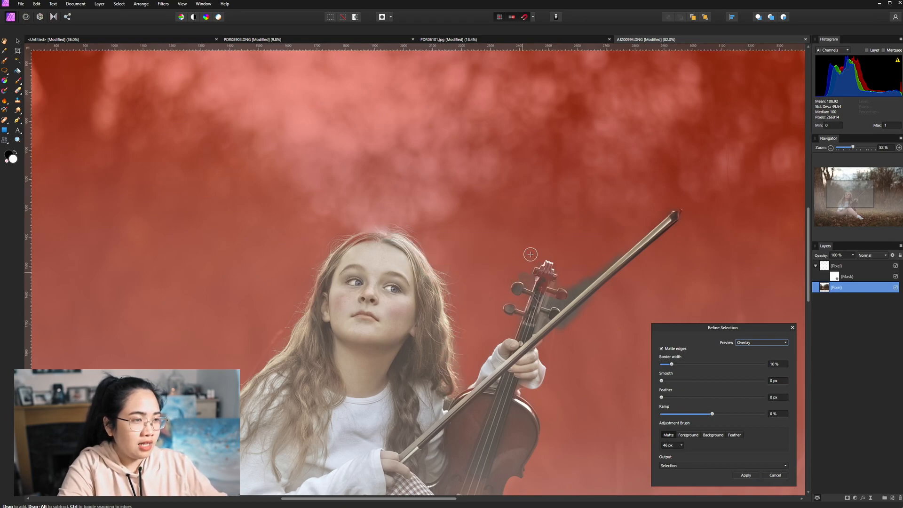
mouse_move(555, 309)
mouse_down()
mouse_move(605, 277)
mouse_move(655, 215)
mouse_move(676, 210)
mouse_up()
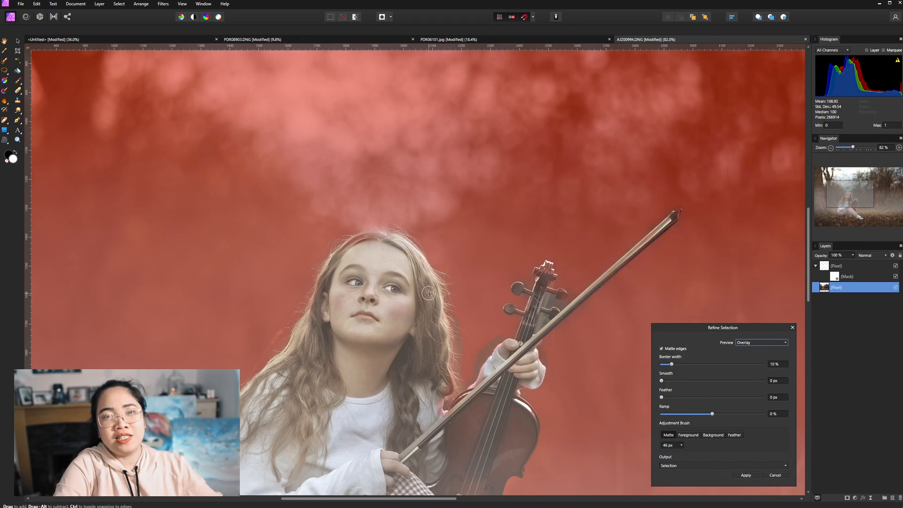
key(bracketright)
scroll(371, 247, down, 3)
key(bracketright)
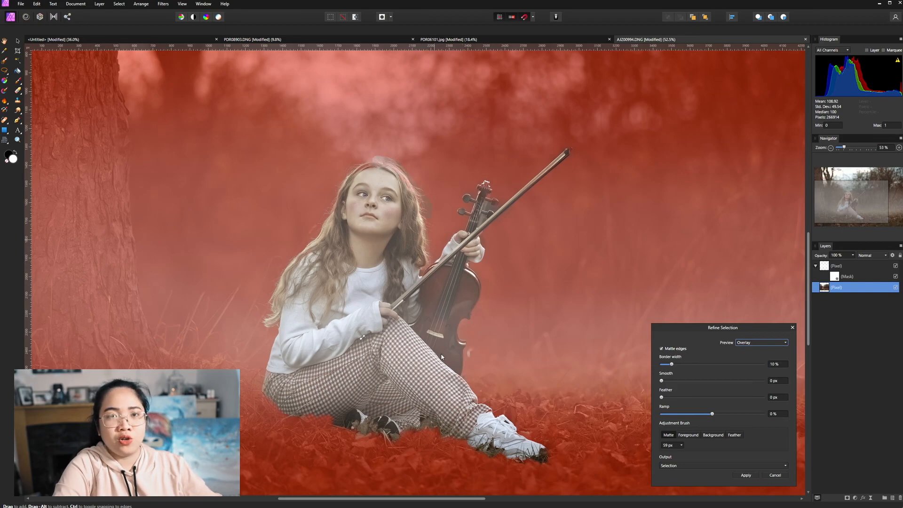
click(746, 475)
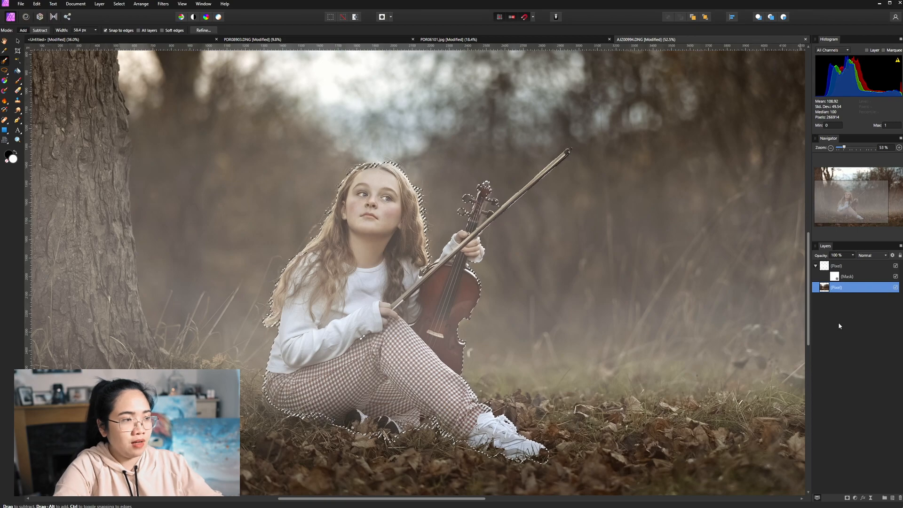
Clear the selected girl and violin area from the fog layer's mask, then deselect
click(836, 277)
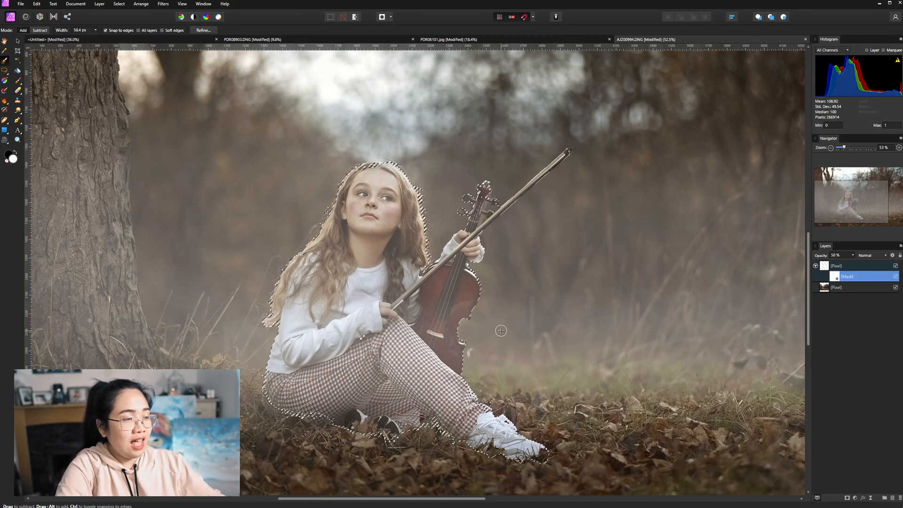
key(Delete)
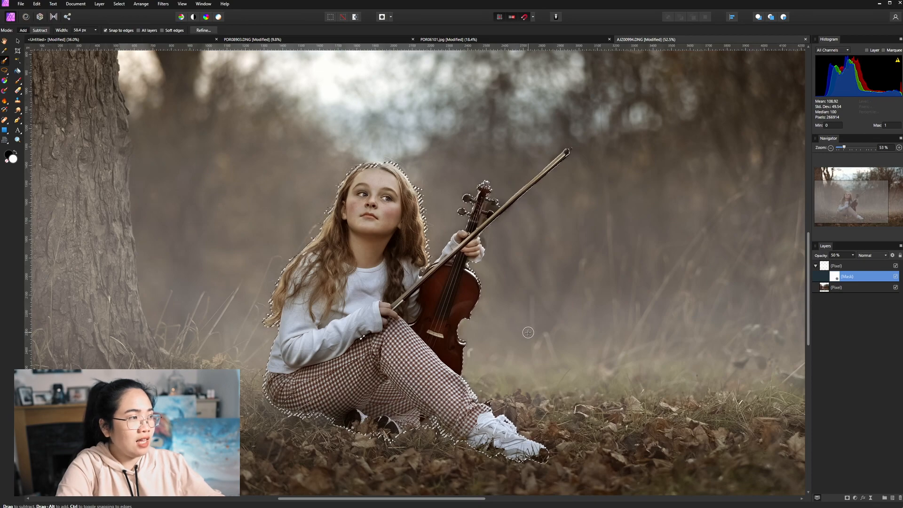
key(ctrl+d)
Touch up the fog mask around the violin pegs and bow with a Paint Brush narrowed to about 28 px at 20% opacity
scroll(479, 208, up, 5)
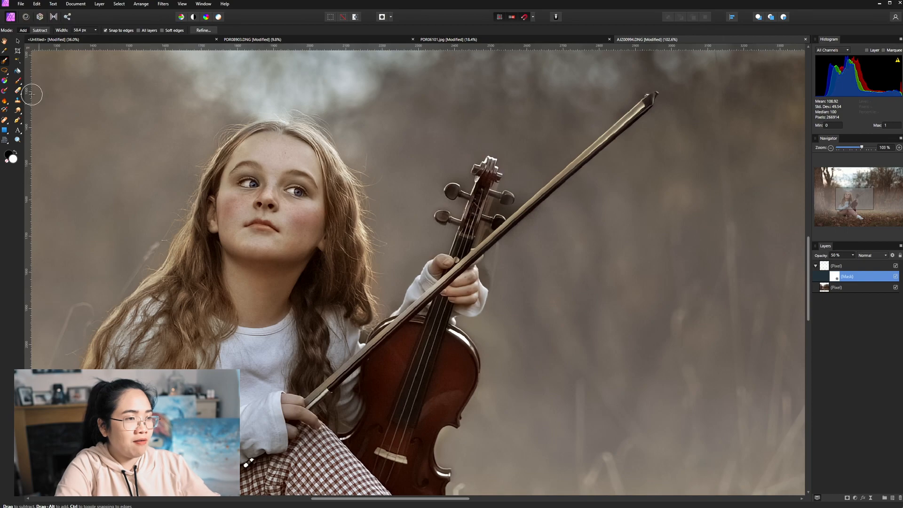
click(18, 81)
scroll(555, 262, up, 2)
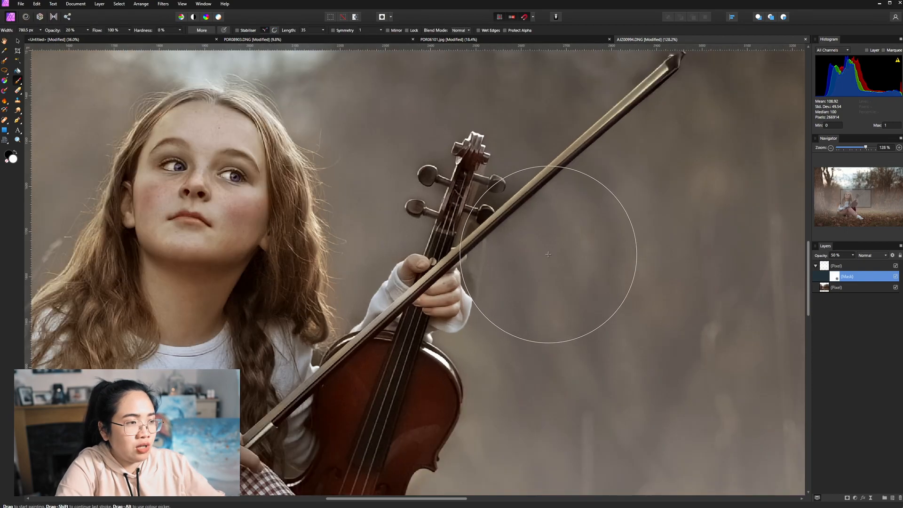
key(bracketleft)
key(bracketleft)
key(bracketleft)
key(bracketleft)
key(bracketleft)
key(bracketleft)
key(bracketleft)
key(bracketleft)
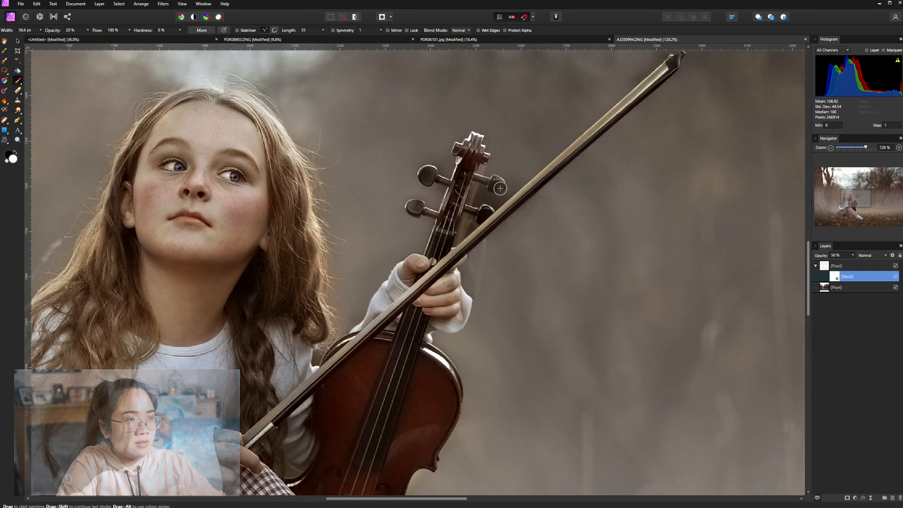
key(bracketleft)
key(bracketleft)
key(bracketleft)
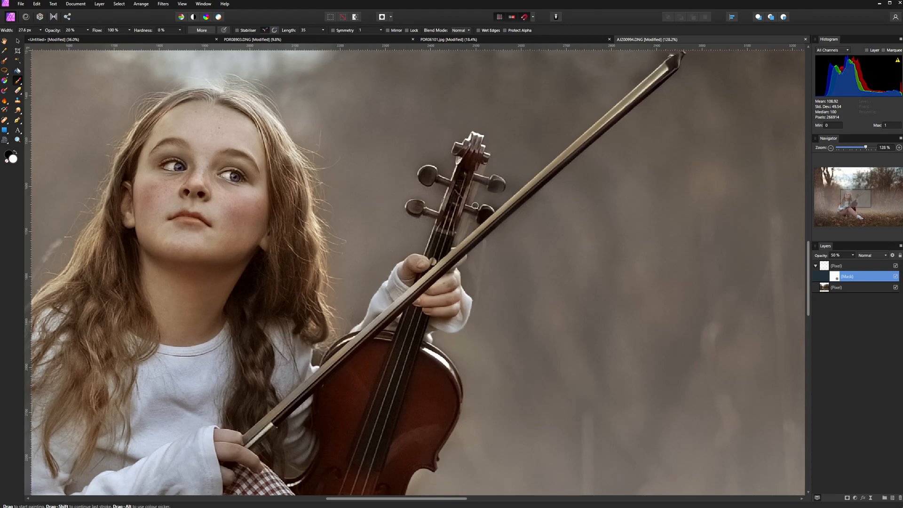
Bring the whole photo into view and set the mask brush's opacity to 10%
scroll(424, 192, down, 2)
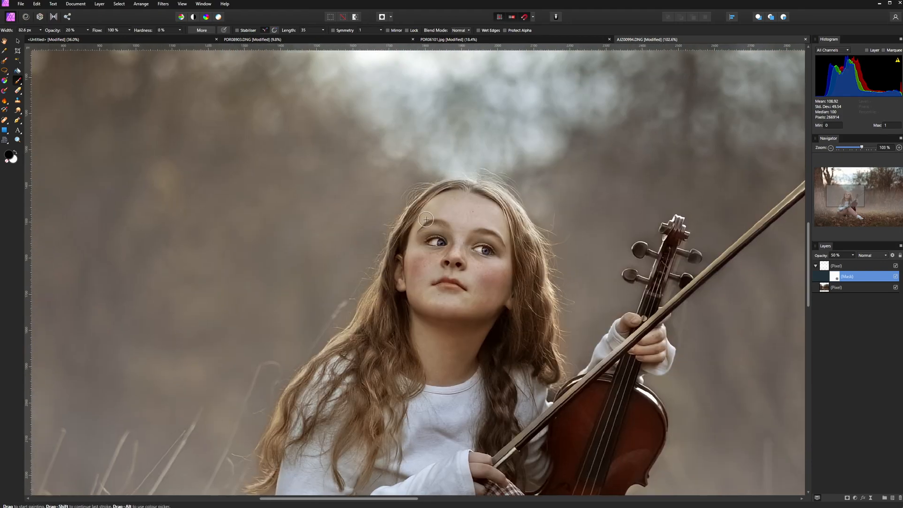
key(ctrl+0)
text(10)
key(Return)
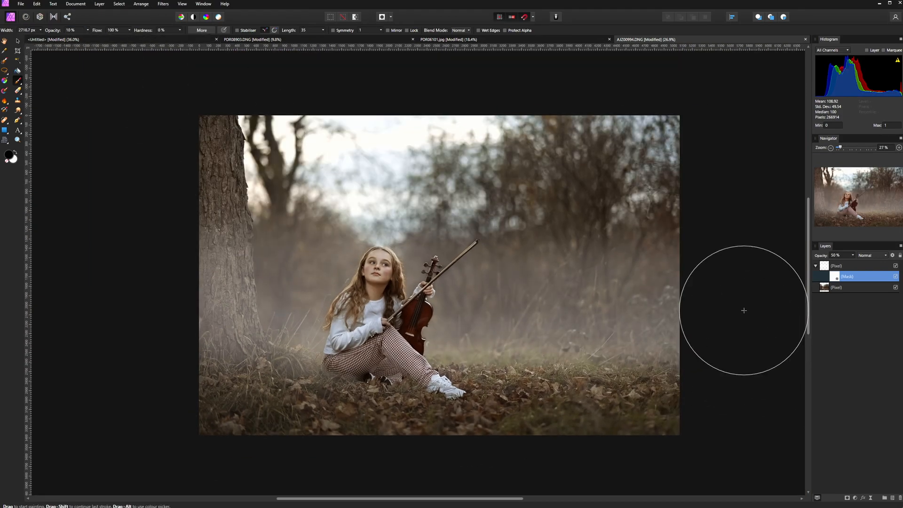
Select and refine the tree trunk on the original photo layer, and clear the fog over it on the fog layer's mask
drag(691, 297, 788, 301)
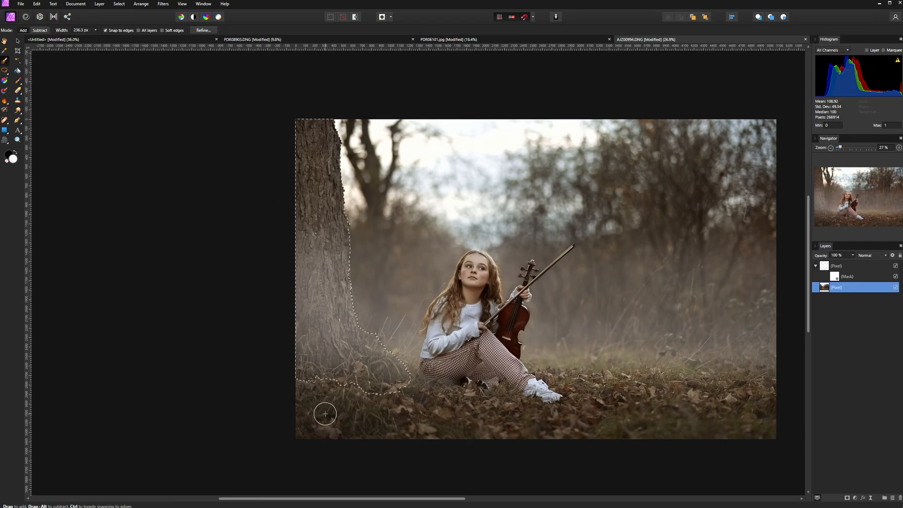
key(ctrl+alt+r)
click(746, 475)
click(847, 277)
drag(320, 226, 329, 348)
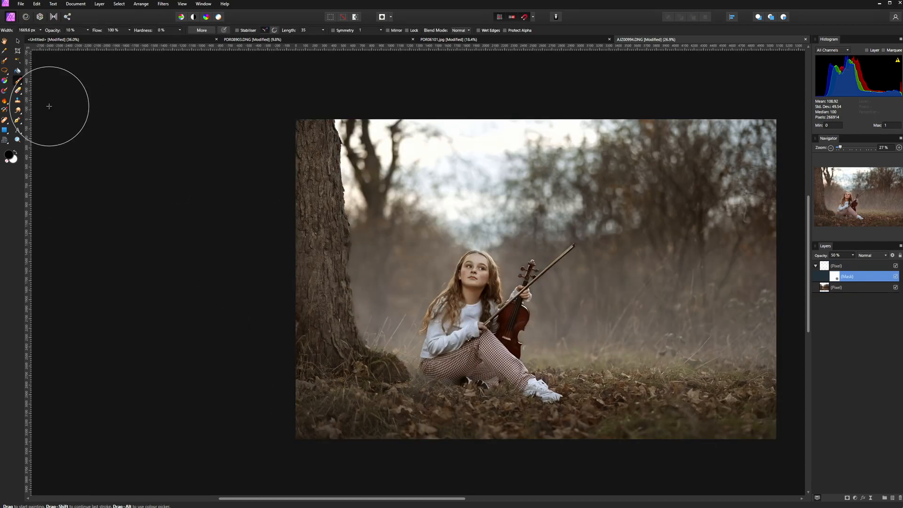
Soften the remaining fog on the mask with a black brush widened to about 3070 px at 10% opacity
key(bracketright)
key(bracketright)
key(bracketright)
key(bracketright)
drag(701, 449, 553, 454)
click(73, 30)
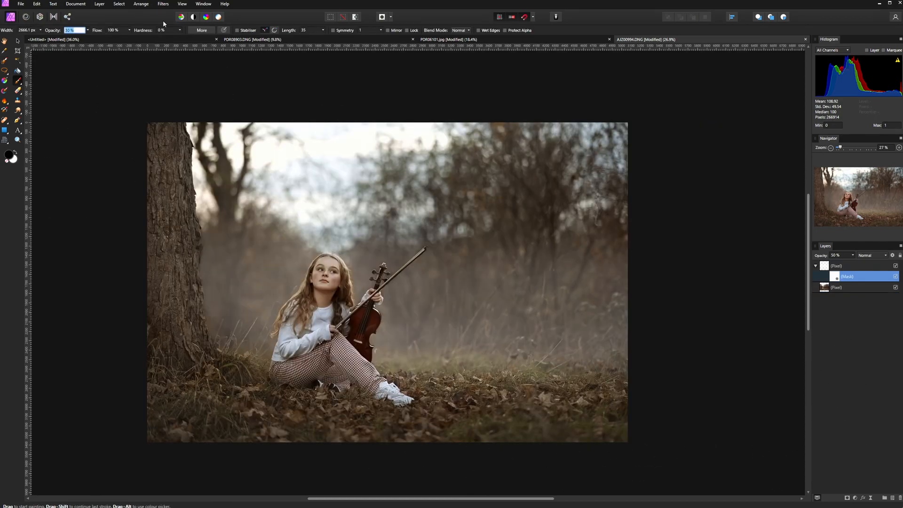
drag(488, 256, 512, 280)
scroll(426, 304, up, 1)
drag(460, 301, 490, 295)
Toggle the painted fog layer's visibility to compare the photo with and without the fog
click(895, 266)
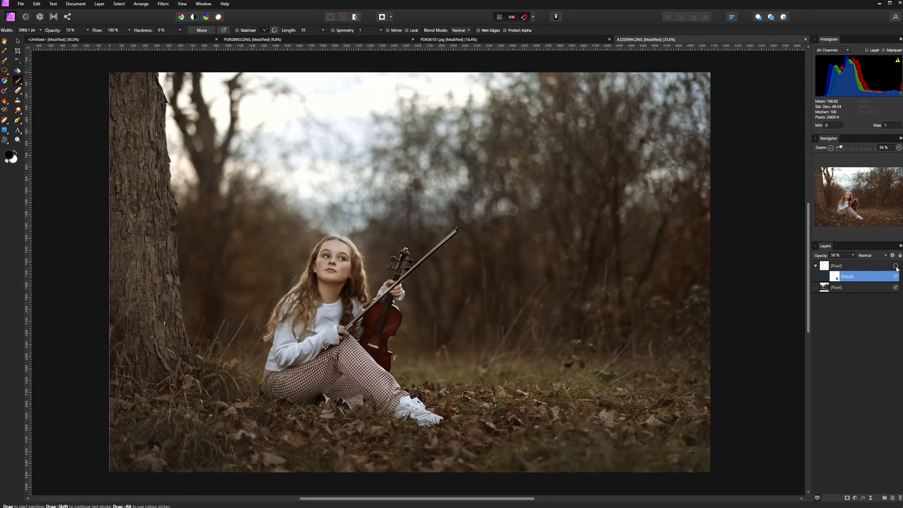
click(895, 266)
click(895, 267)
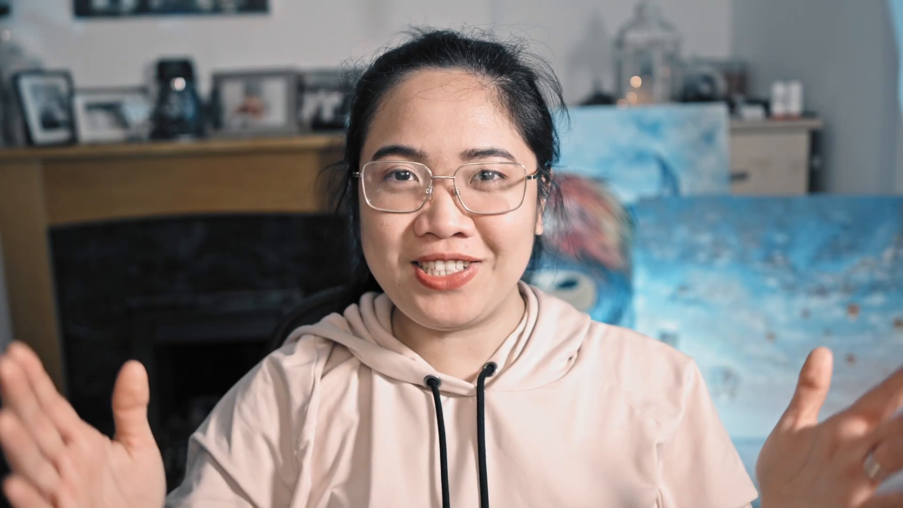